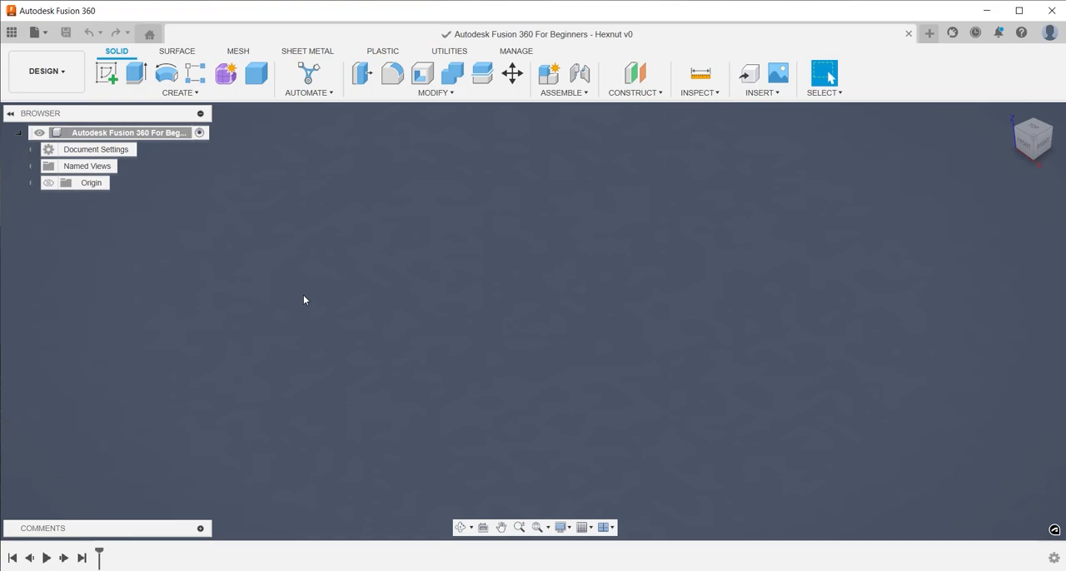
# - Create a new internal standard component named Hexnut and make it active
pyautogui.write('scomp')
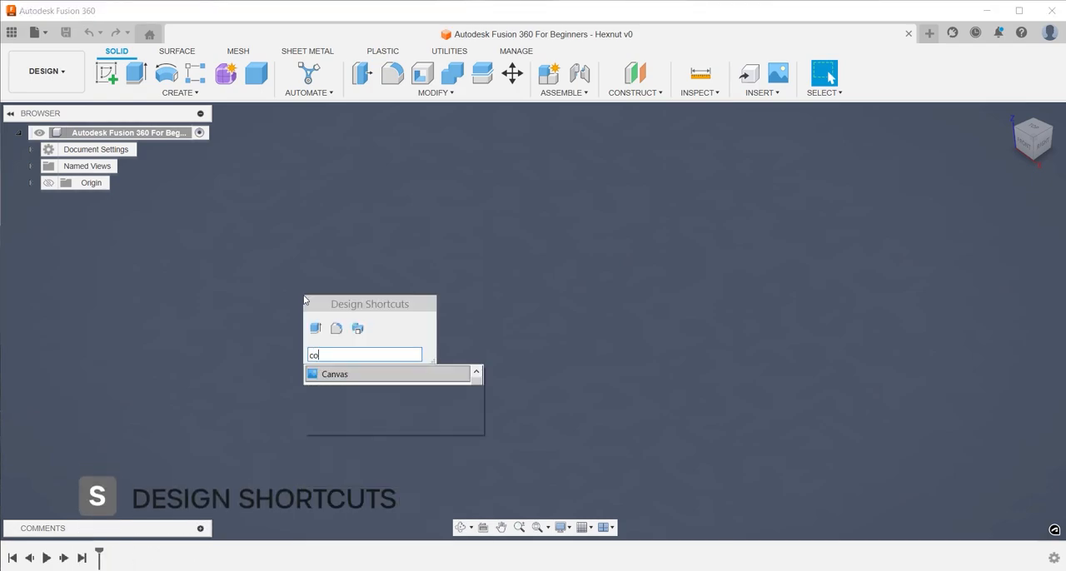
pyautogui.press('Down')
pyautogui.press('Down')
pyautogui.press('Return')
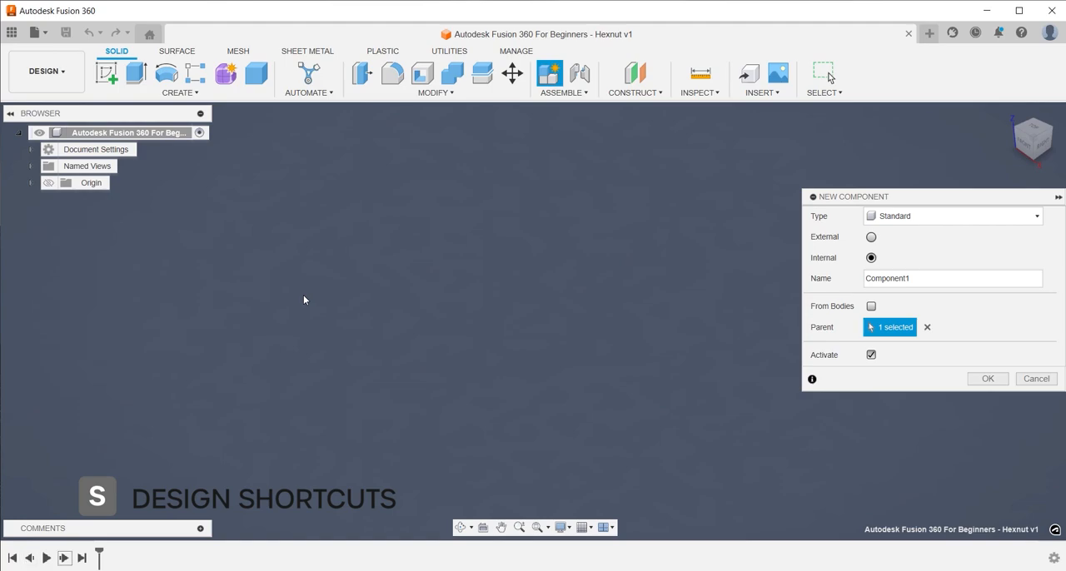
pyautogui.doubleClick(908, 279)
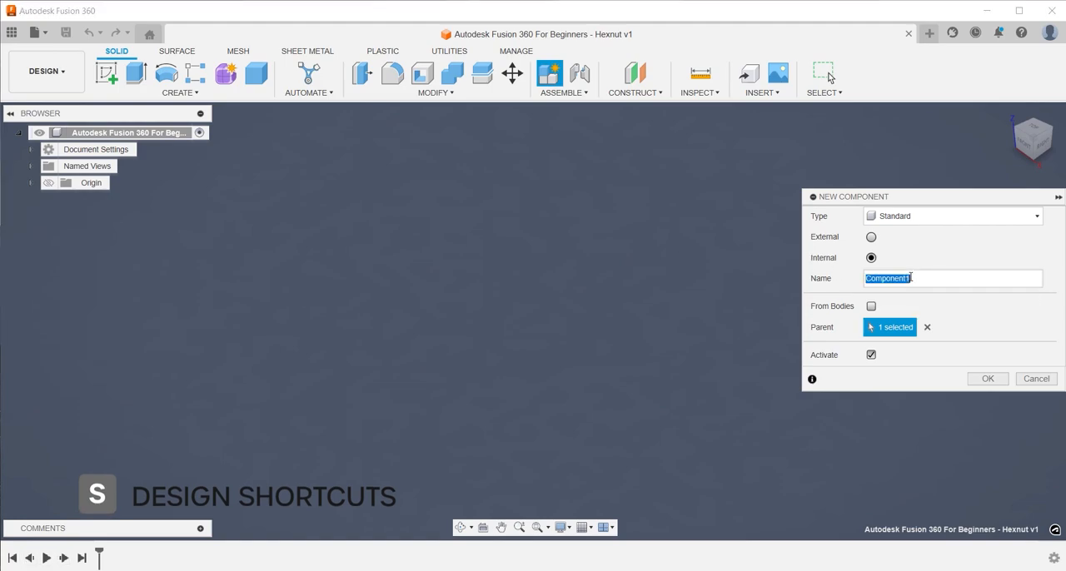
pyautogui.write('Hexnut')
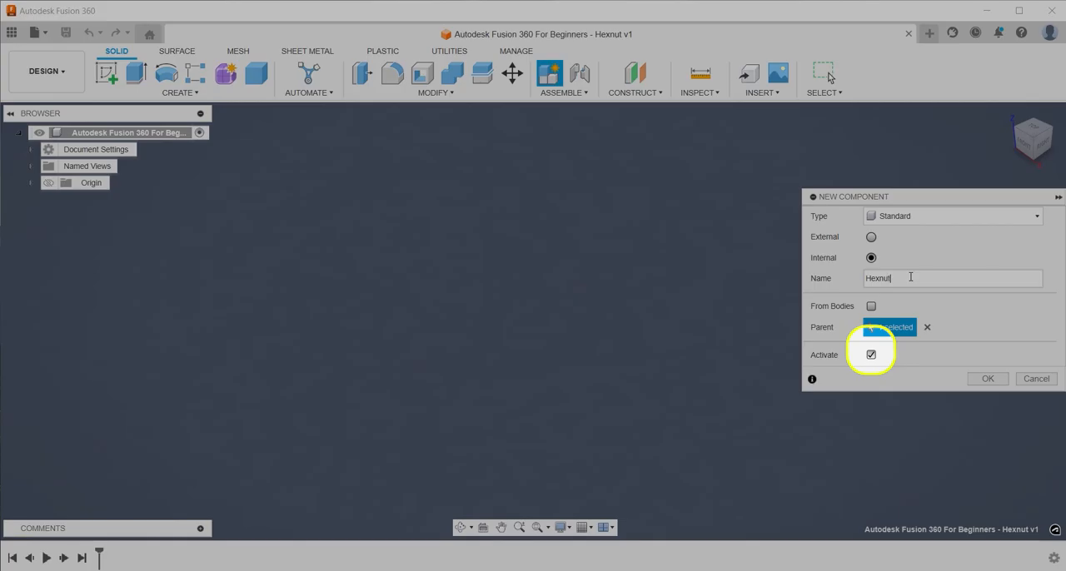
pyautogui.press('Return')
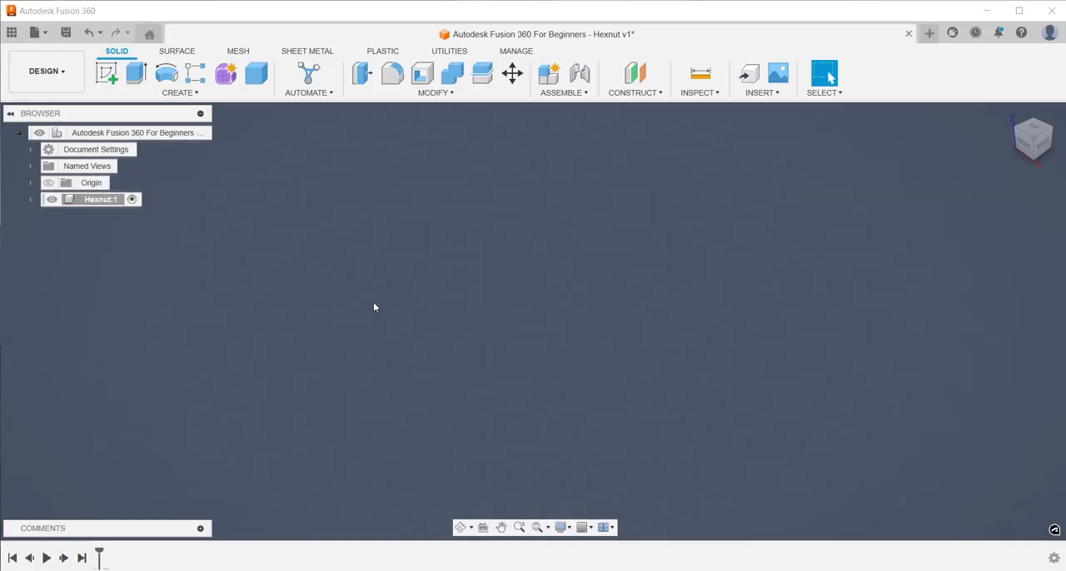
# - Sketch a six-sided inscribed polygon on the XY plane, centred on the origin, with a 10 mm radius and a vertex on the vertical axis
pyautogui.write('sske')
pyautogui.press('Return')
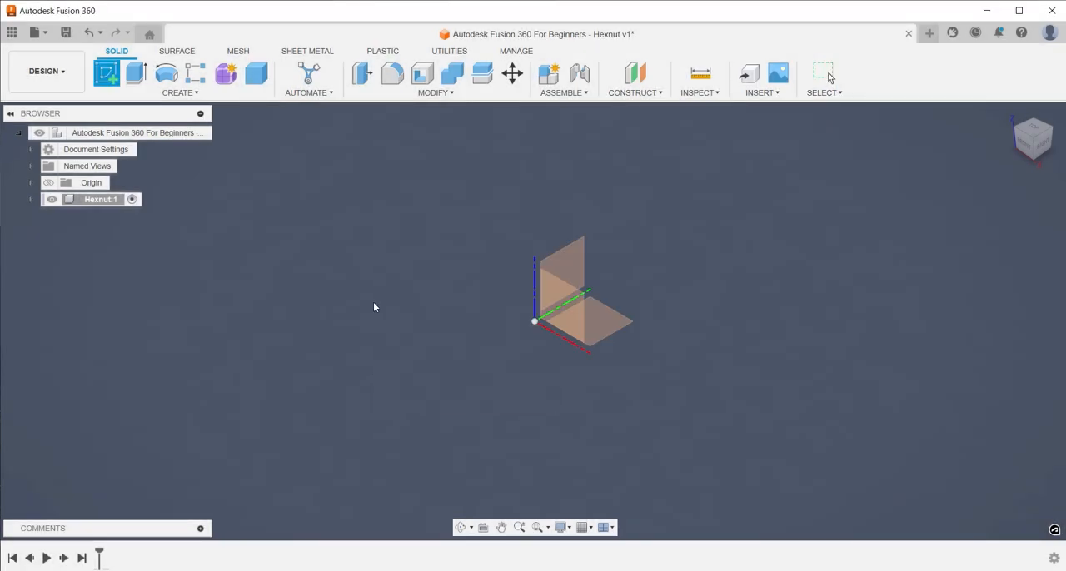
pyautogui.click(613, 330)
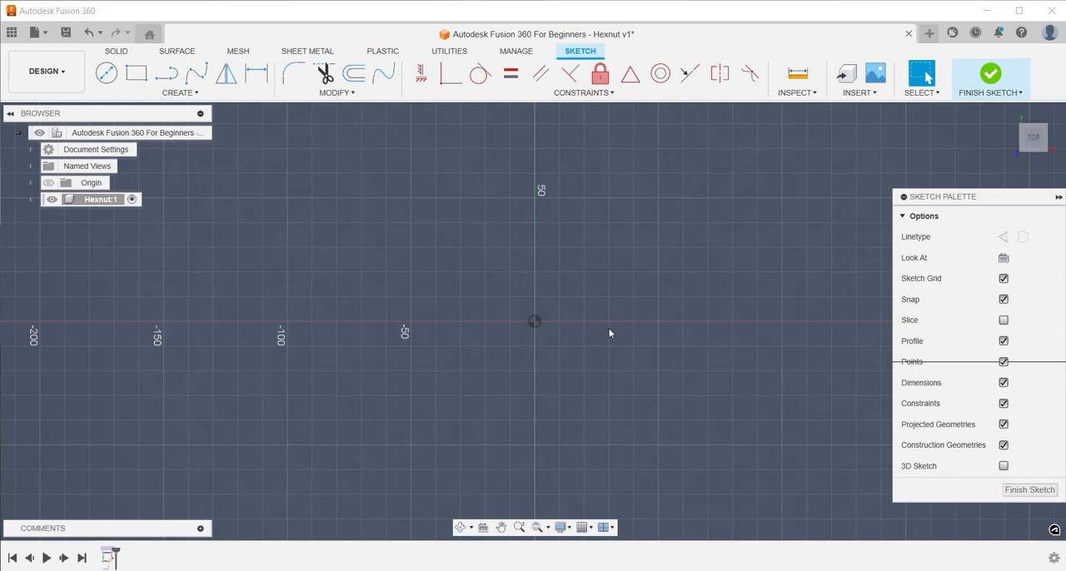
pyautogui.write('spo')
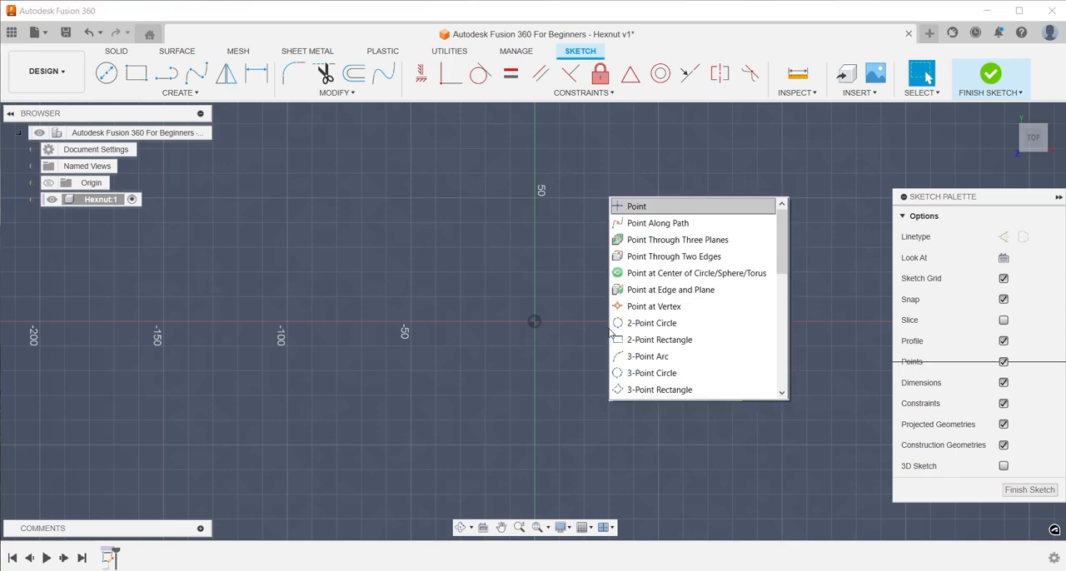
pyautogui.write('l')
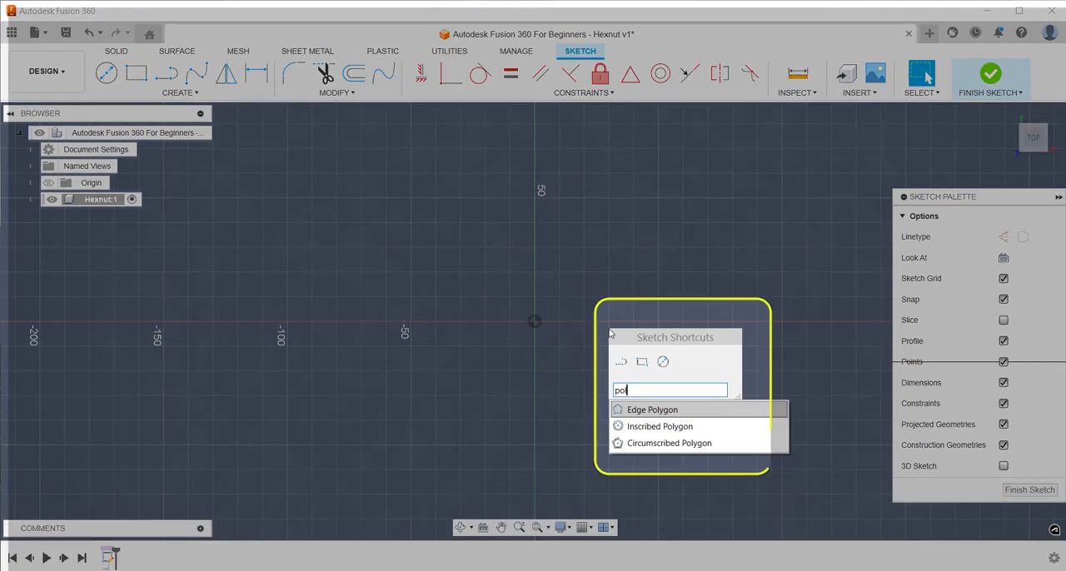
pyautogui.press('Down')
pyautogui.press('Return')
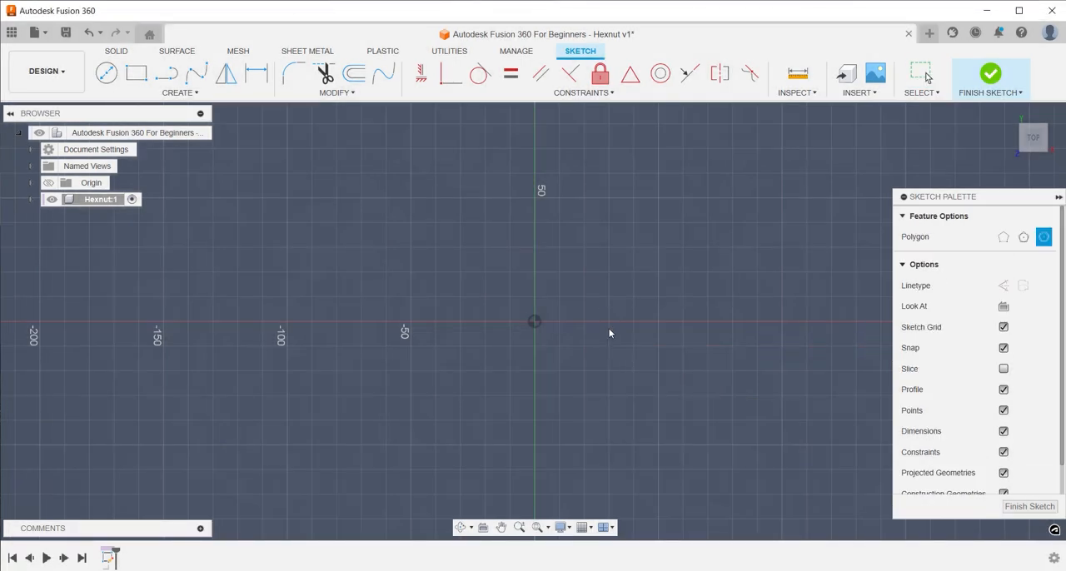
pyautogui.click(537, 323)
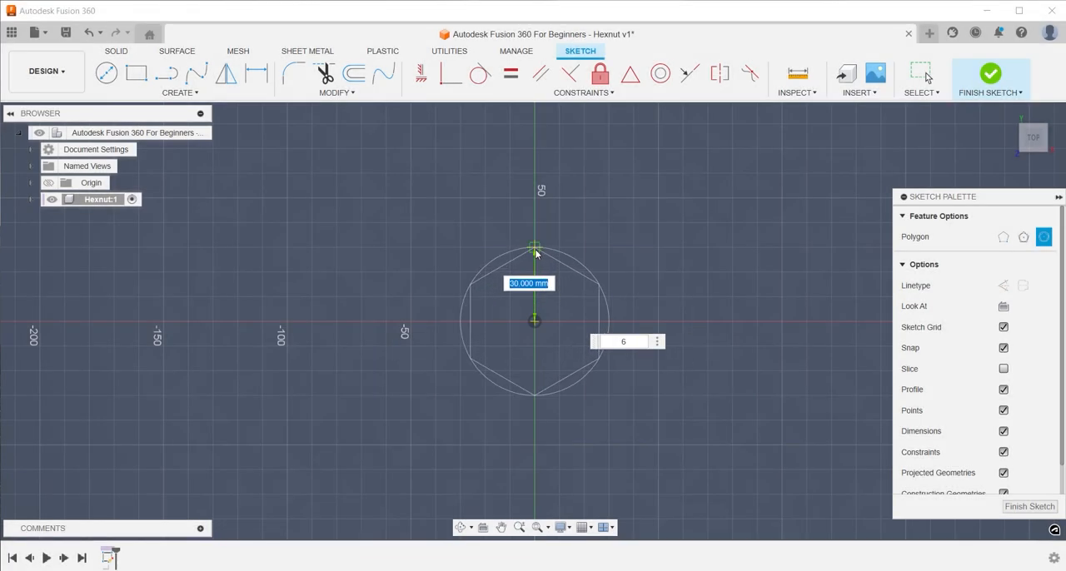
pyautogui.write('10')
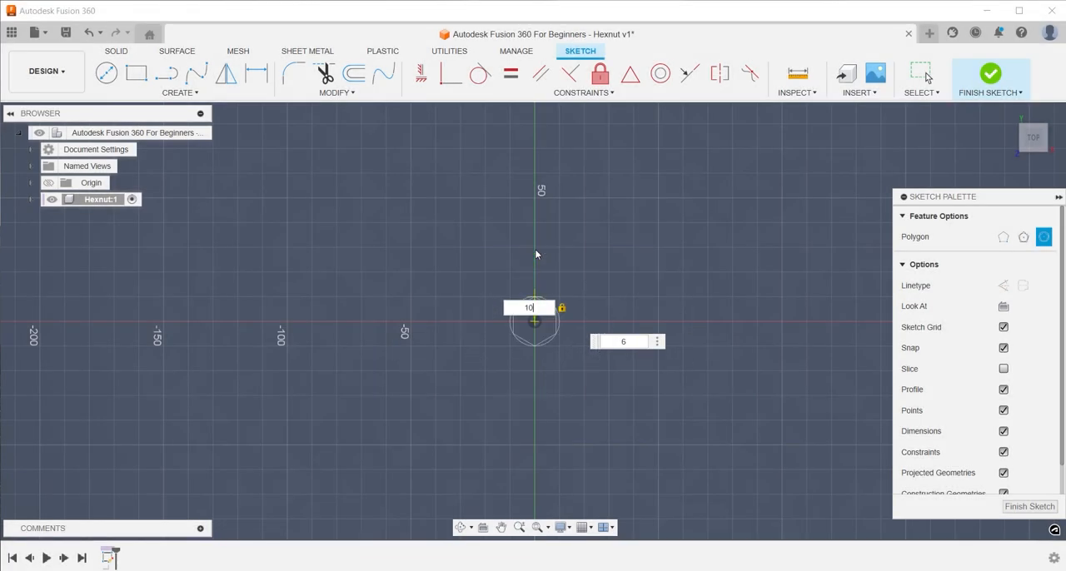
pyautogui.press('Return')
# - Extrude the hexagon profile 10 mm upward as a new body
pyautogui.press('e')
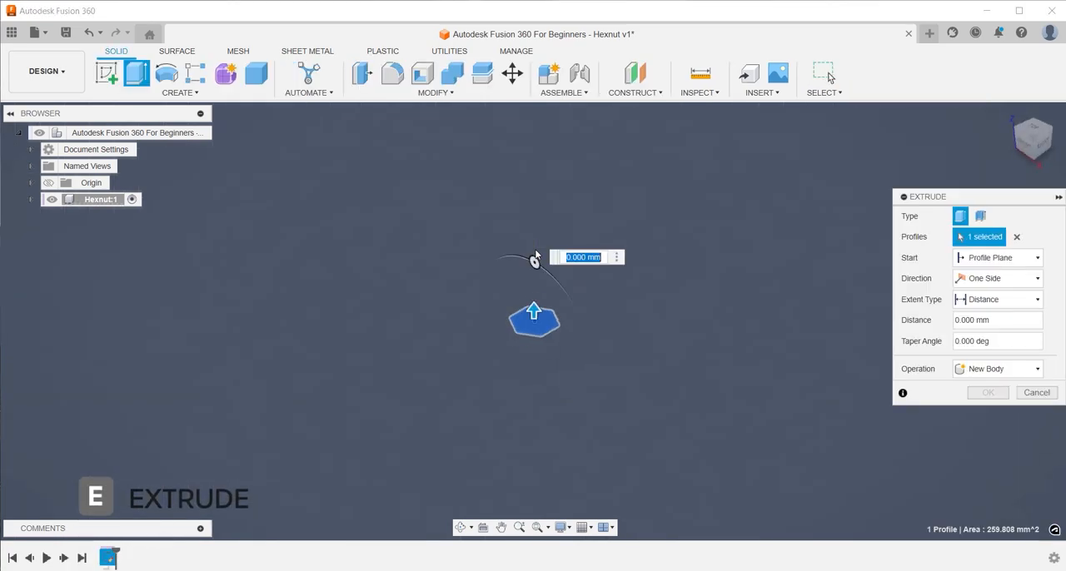
pyautogui.write('10')
pyautogui.press('Return')
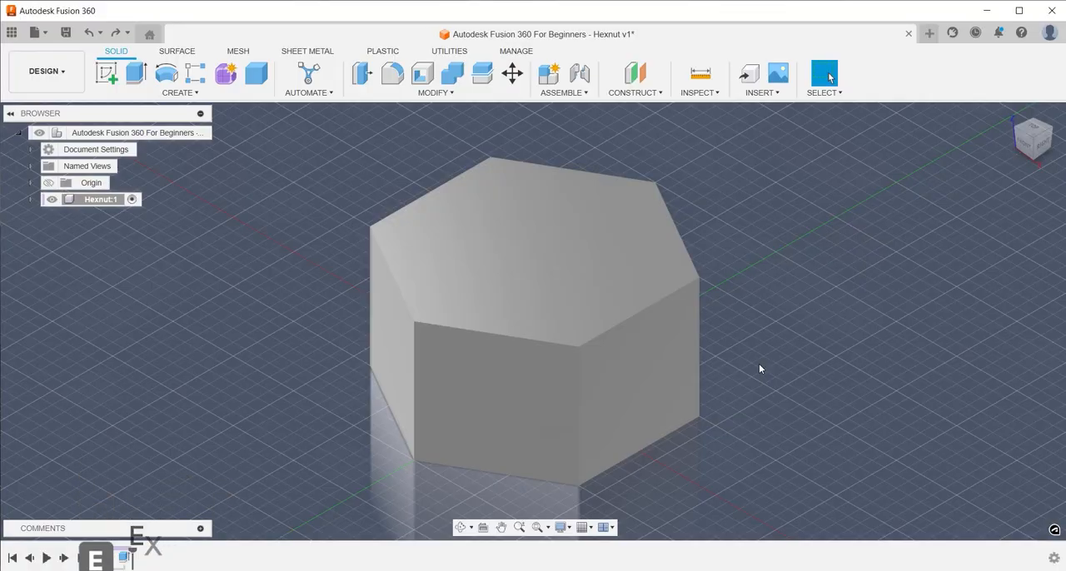
# - Start a new sketch on the XZ origin plane hidden inside the hexagonal body
pyautogui.write('s')
pyautogui.write('sket')
pyautogui.press('Return')
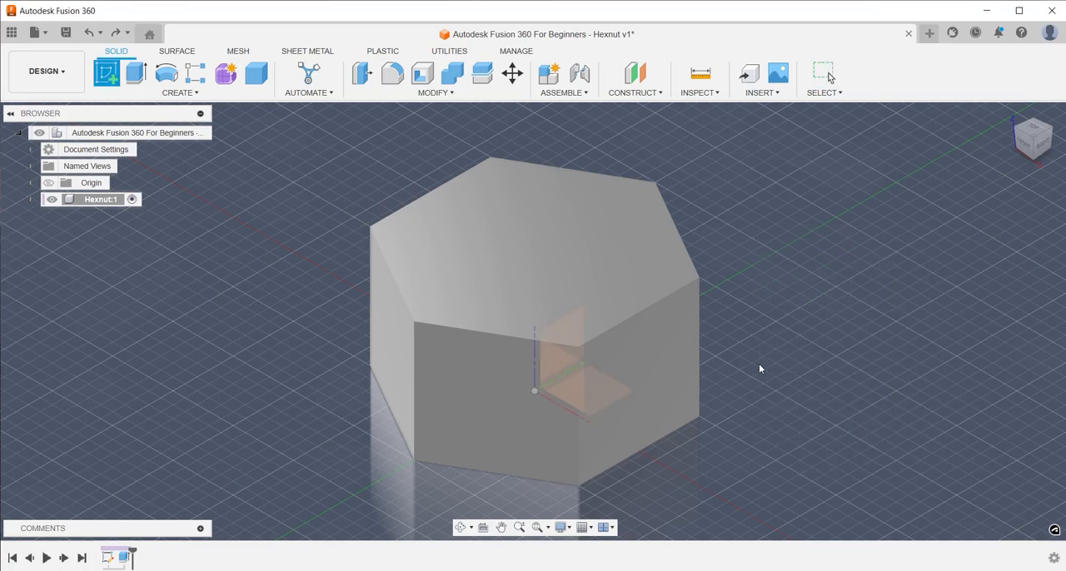
pyautogui.click(579, 380)
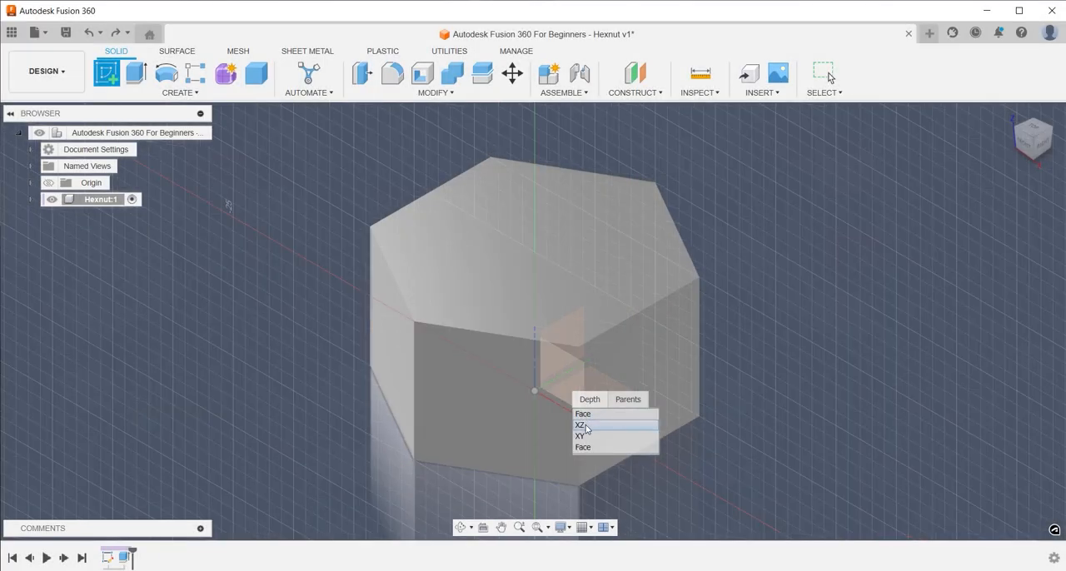
pyautogui.click(585, 426)
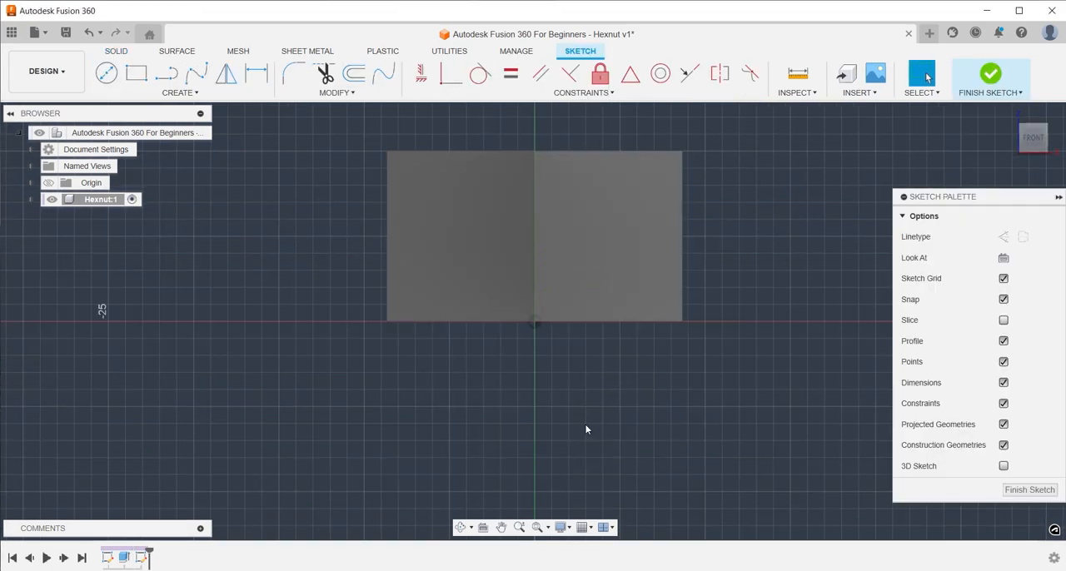
# - Draw a 2 mm horizontal line inward along the body's top edge from its upper right corner
pyautogui.write('sline')
pyautogui.press('Return')
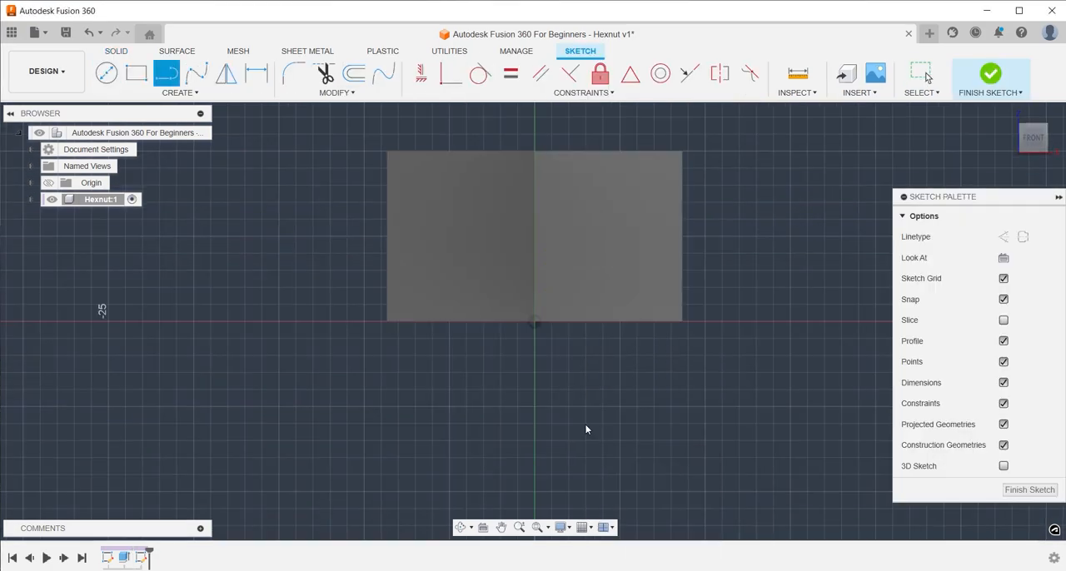
pyautogui.scroll(8, 685, 141)
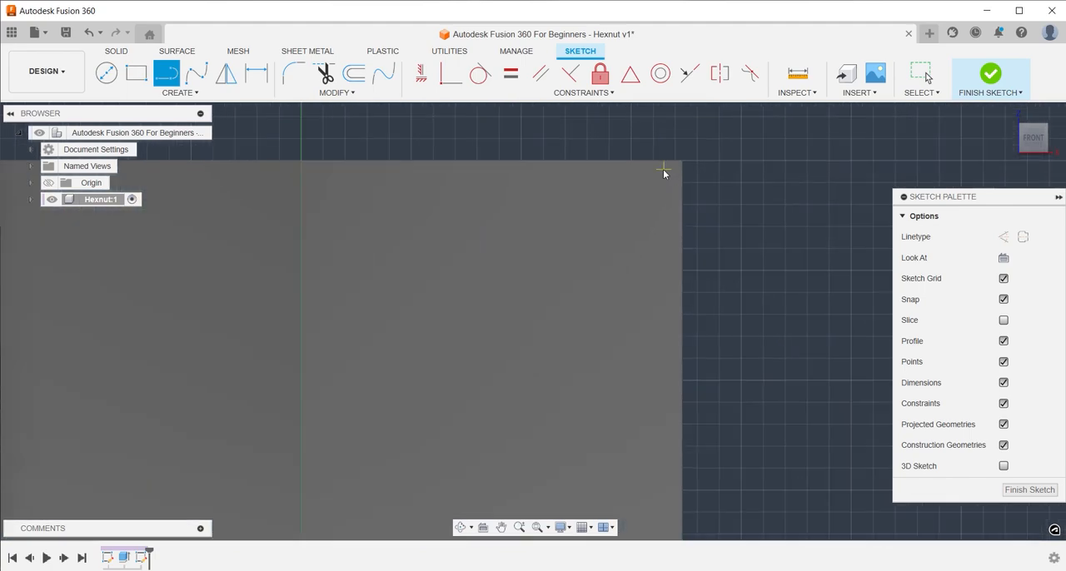
pyautogui.scroll(2, 733, 143)
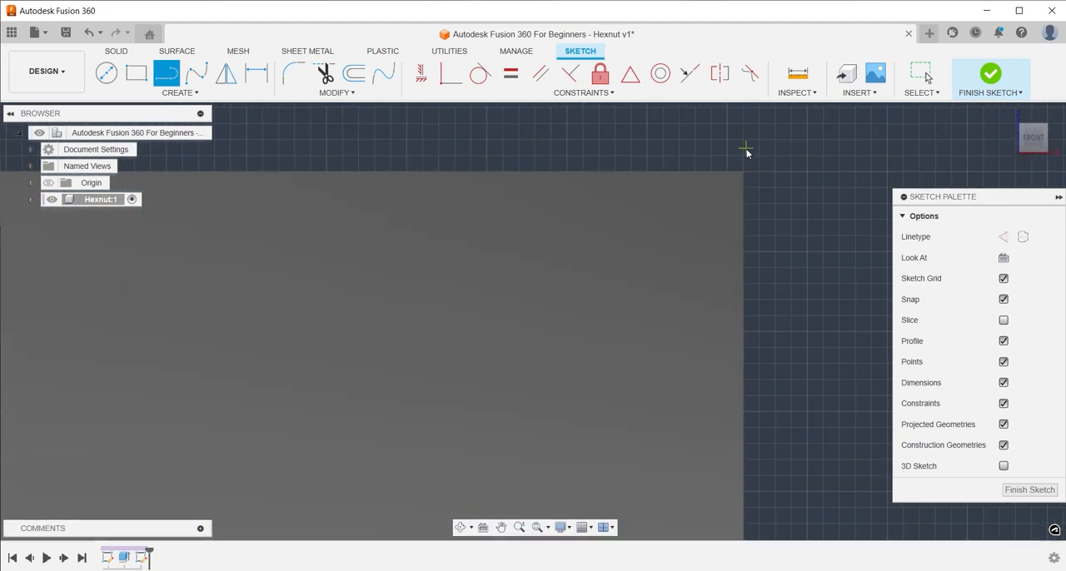
pyautogui.click(734, 174)
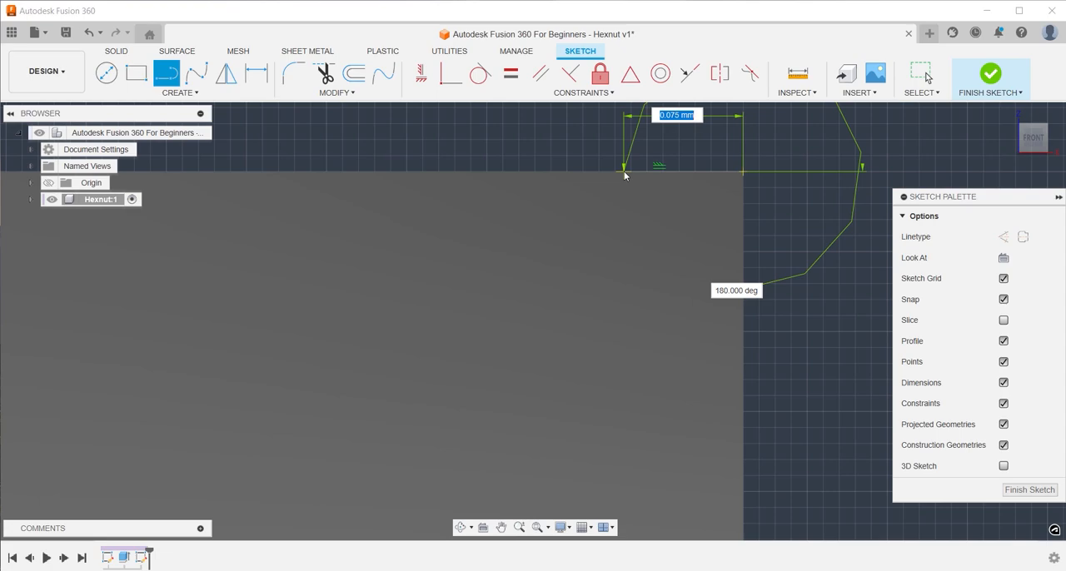
pyautogui.write('8')
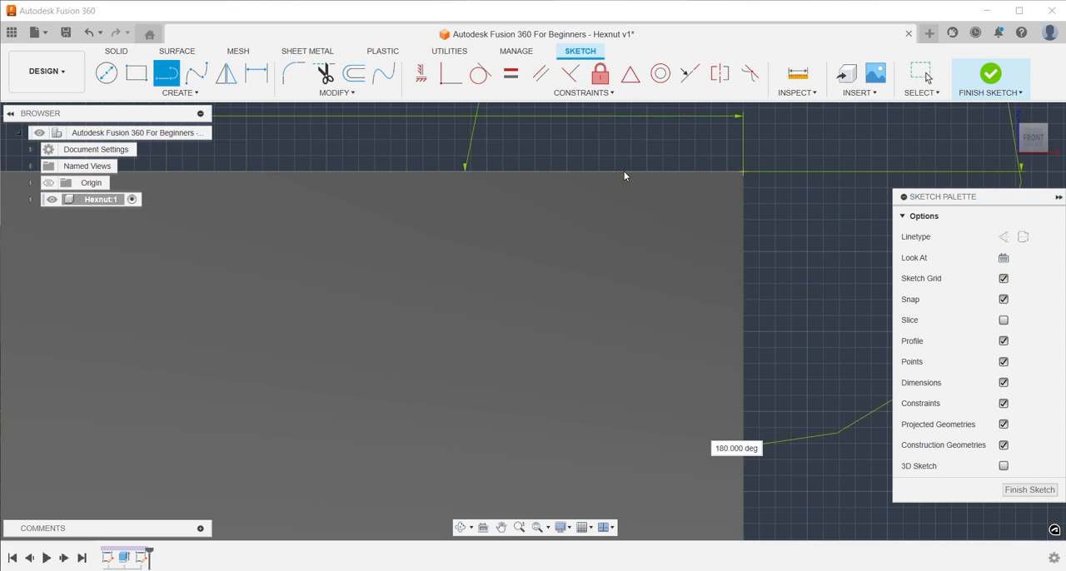
pyautogui.press('Return')
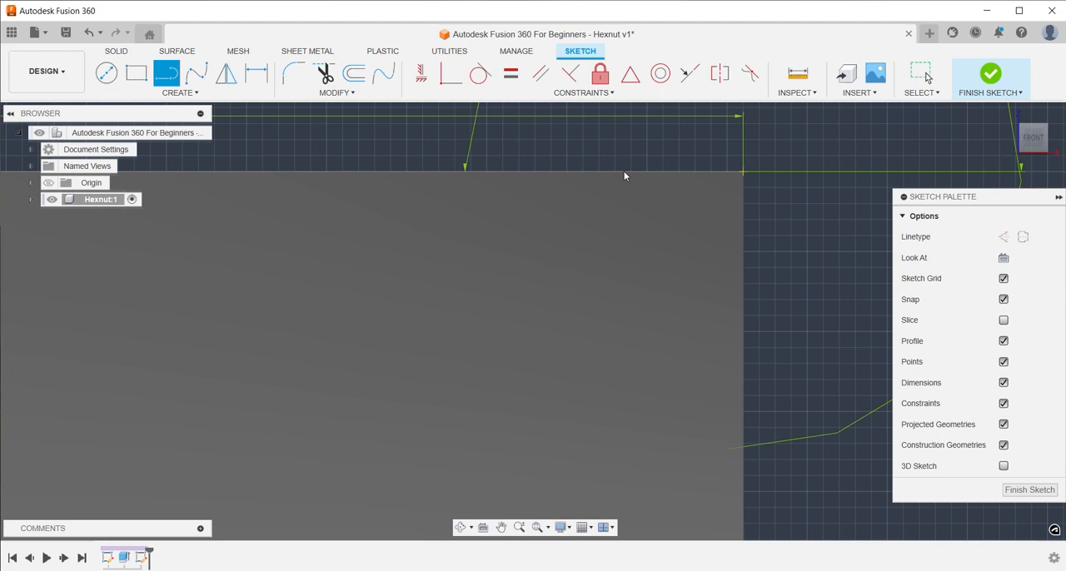
pyautogui.press('Escape')
# - Draw a 2 mm vertical line down the body's side edge from the same upper right corner
pyautogui.scroll(-8, 624, 171)
pyautogui.scroll(-2, 624, 170)
pyautogui.press('l')
pyautogui.click(634, 170)
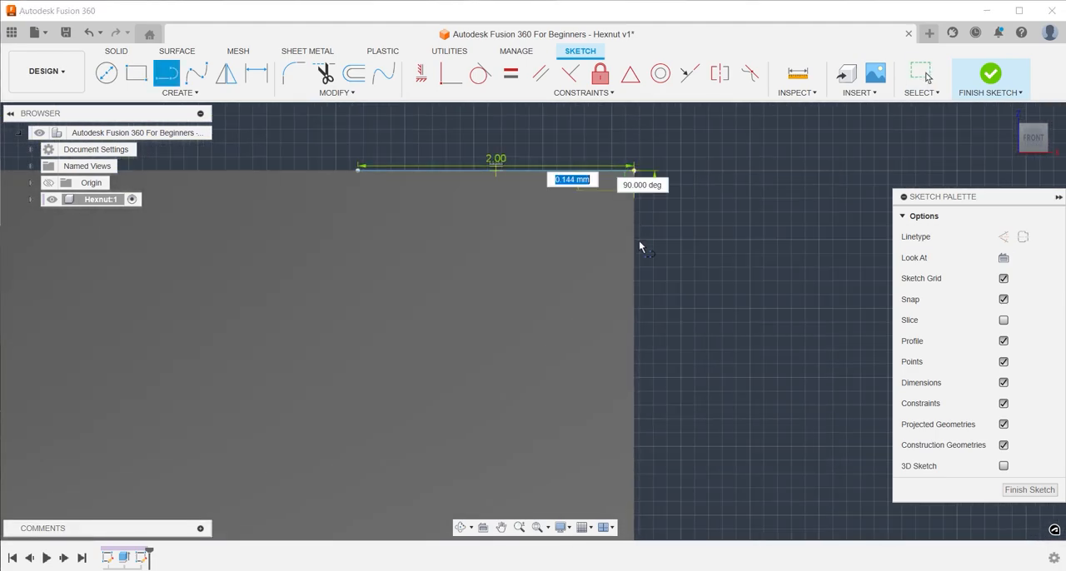
pyautogui.write('2')
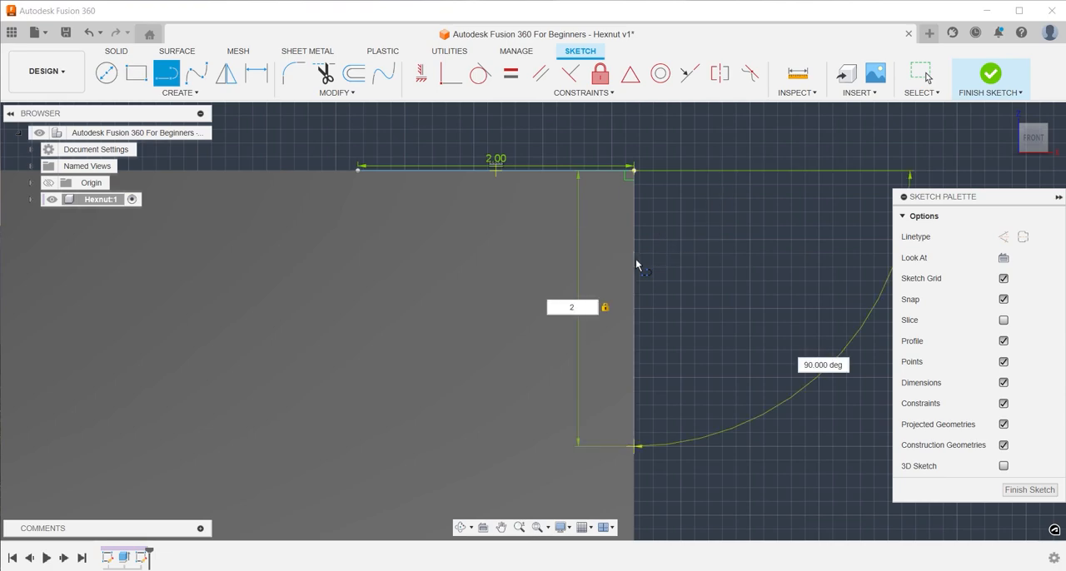
pyautogui.press('Return')
pyautogui.press('Escape')
# - Close the corner triangle with a diagonal line between the free ends of the two 2 mm lines, and finish the sketch
pyautogui.press('l')
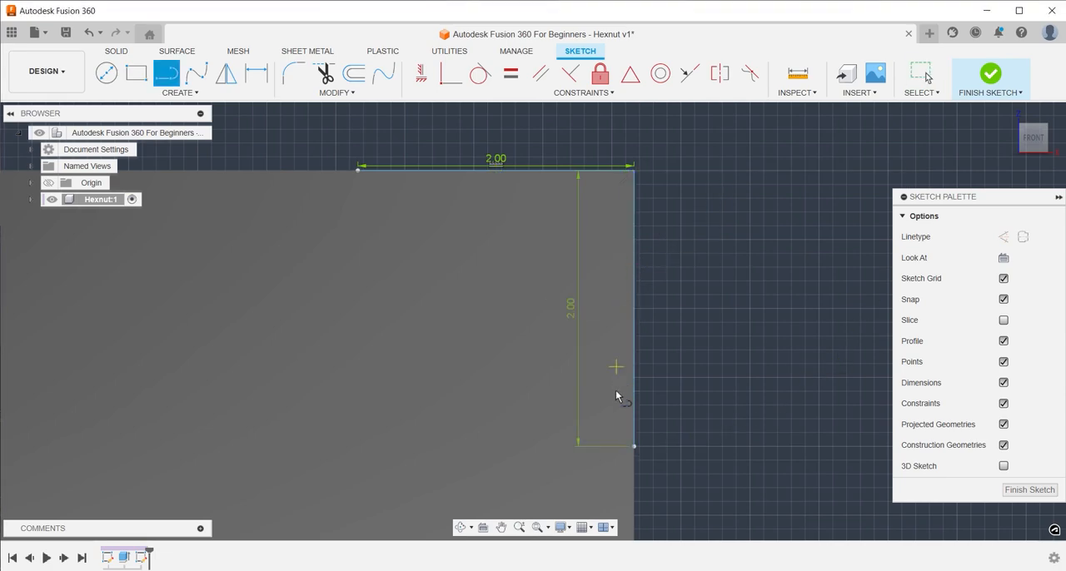
pyautogui.click(634, 447)
pyautogui.click(359, 171)
pyautogui.scroll(-3, 360, 173)
pyautogui.scroll(-1, 361, 174)
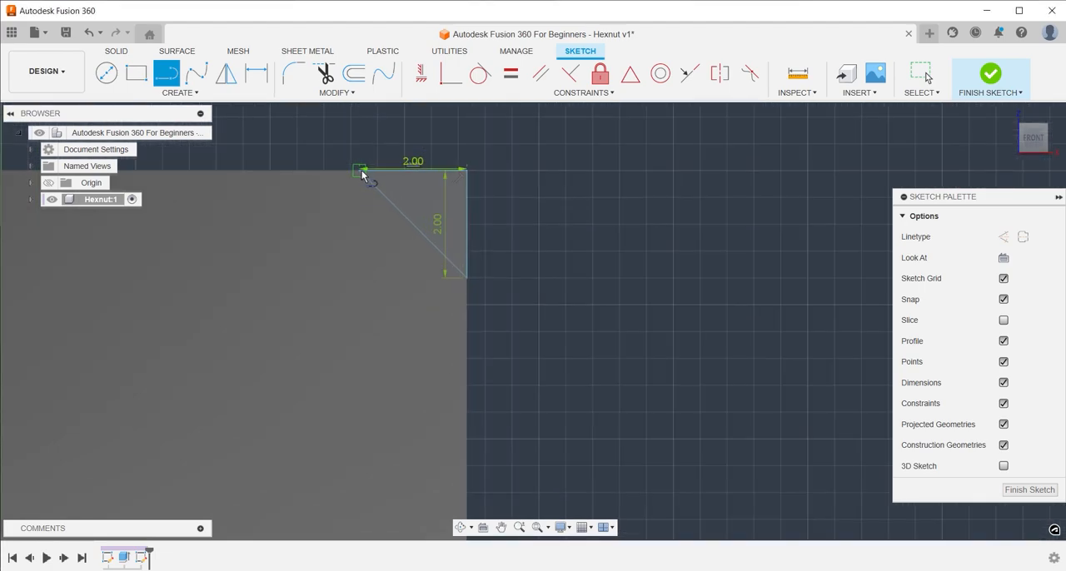
pyautogui.write('sfin')
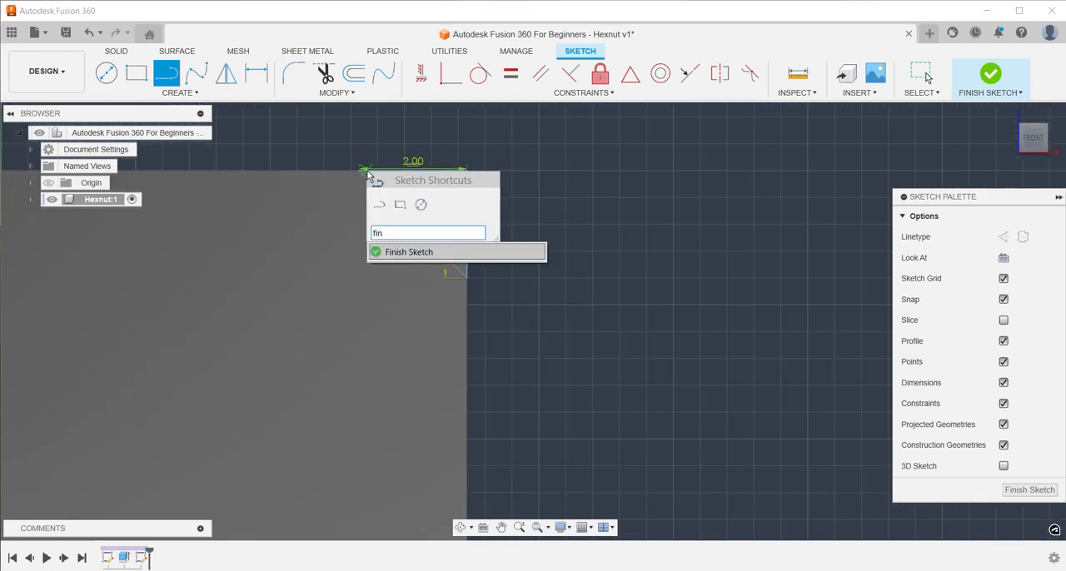
pyautogui.press('Return')
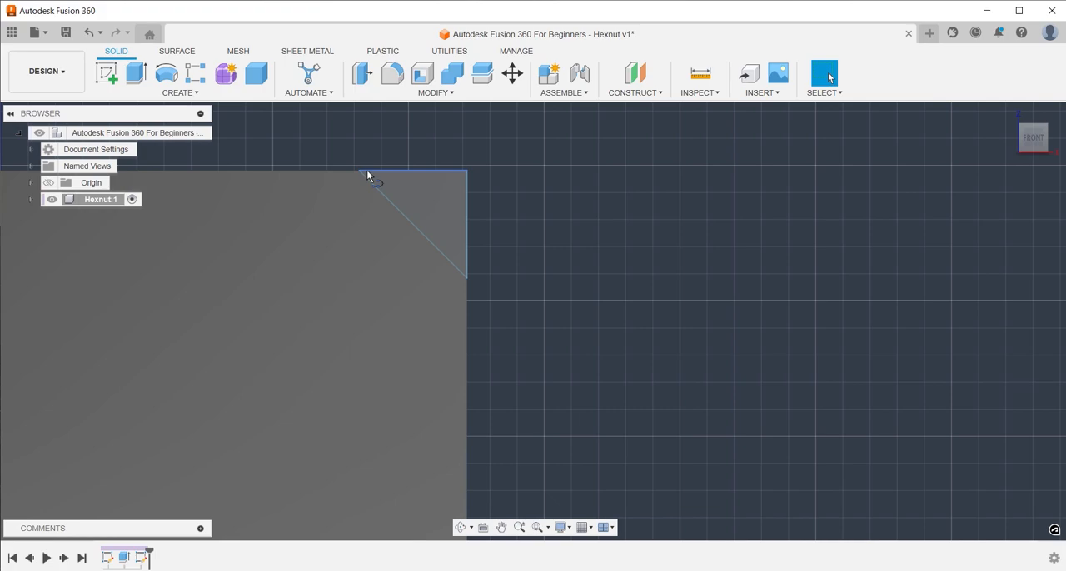
# - Revolve the triangle profile 360 degrees around the vertical Z axis as a cut into the hexagonal body
pyautogui.click(1008, 115)
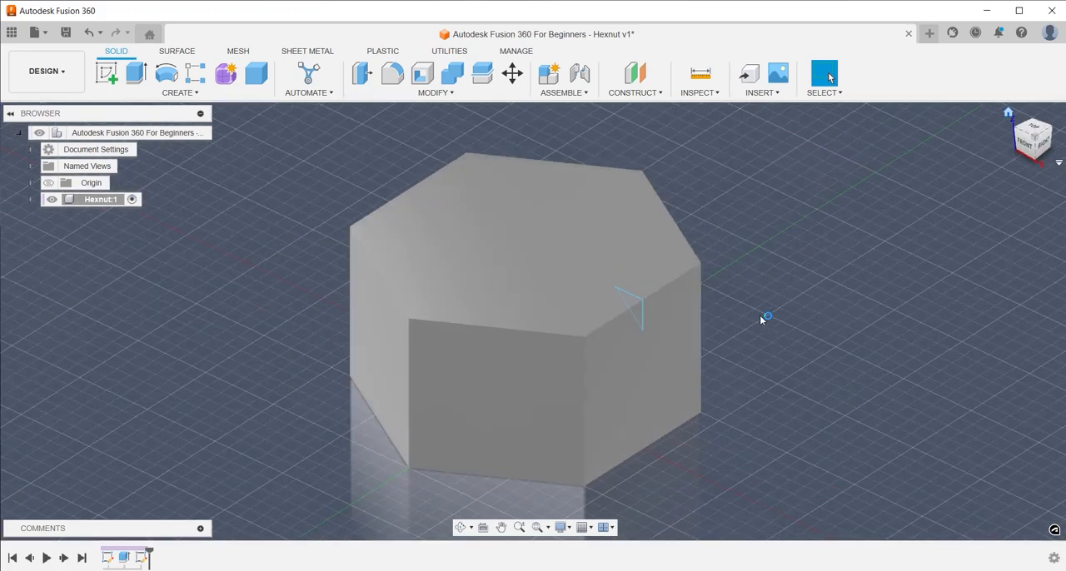
pyautogui.write('srev')
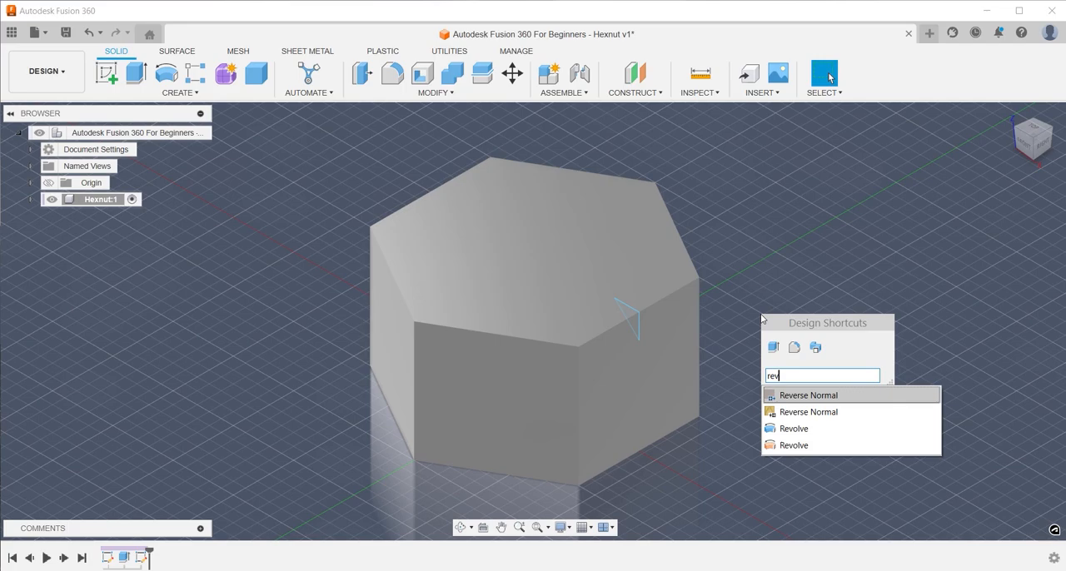
pyautogui.press('Return')
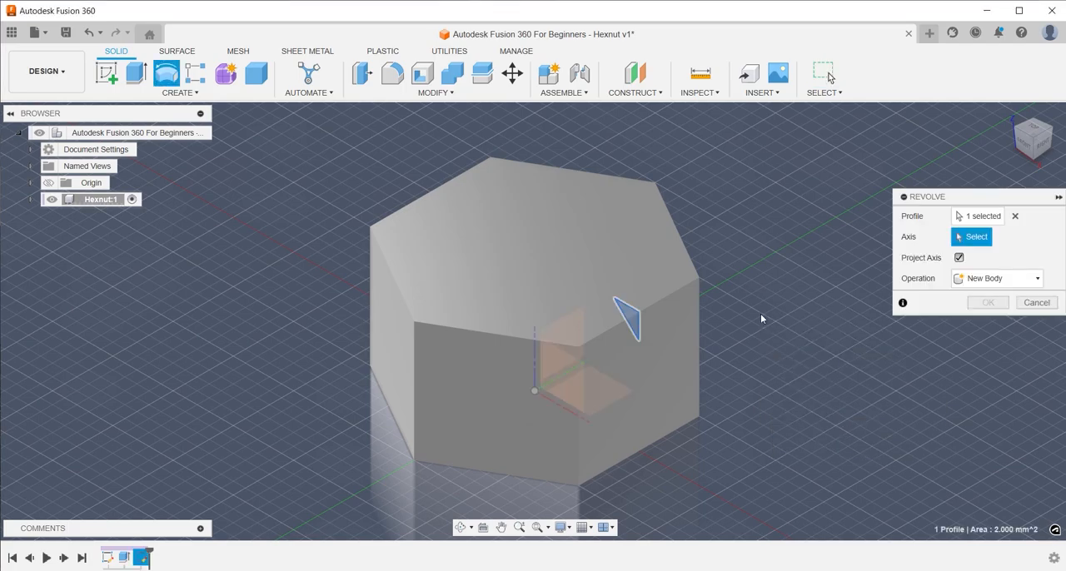
pyautogui.click(975, 216)
pyautogui.click(975, 236)
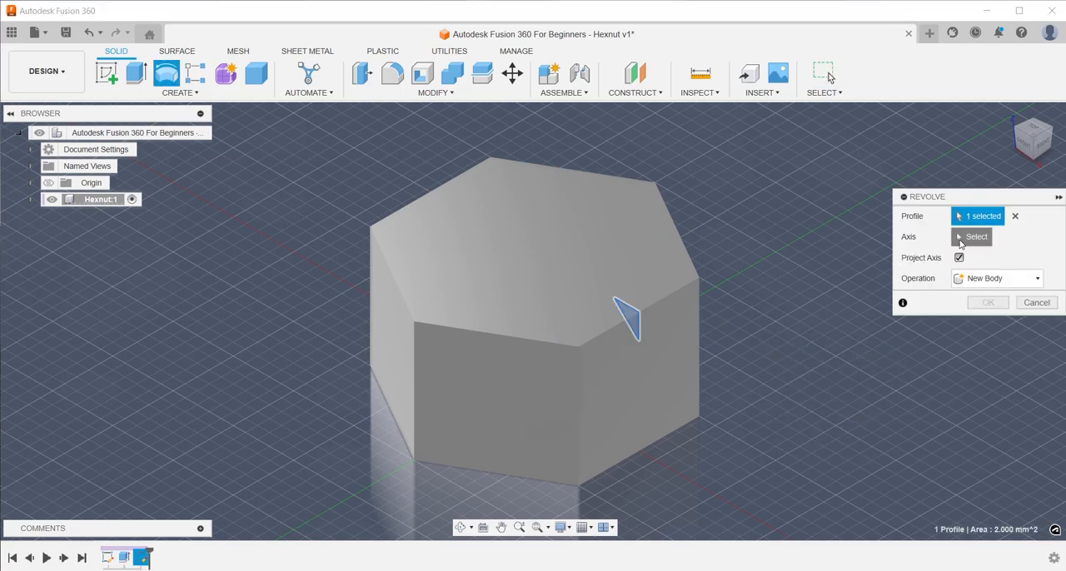
pyautogui.click(535, 356)
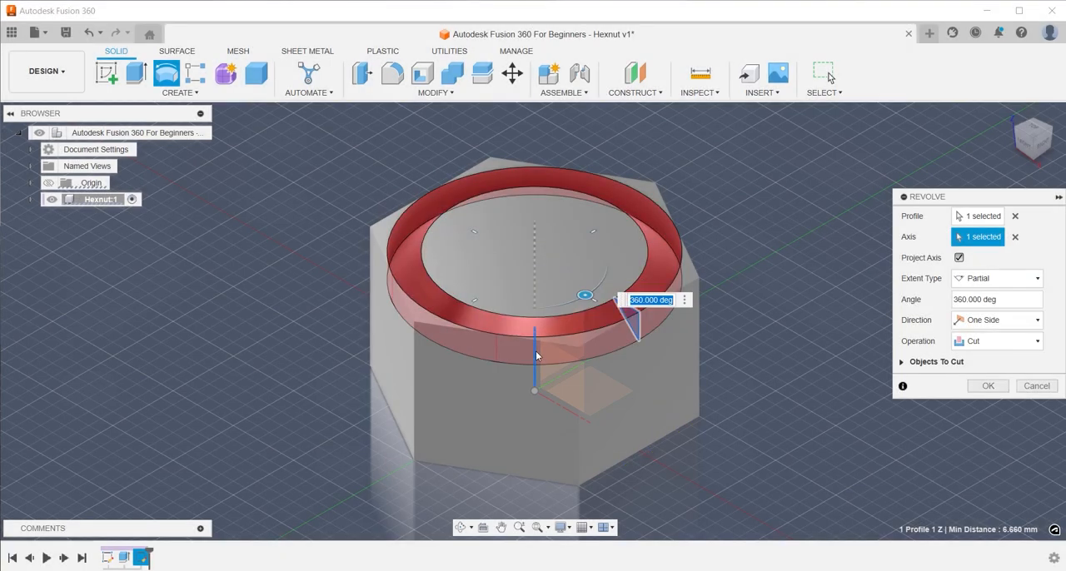
pyautogui.click(967, 388)
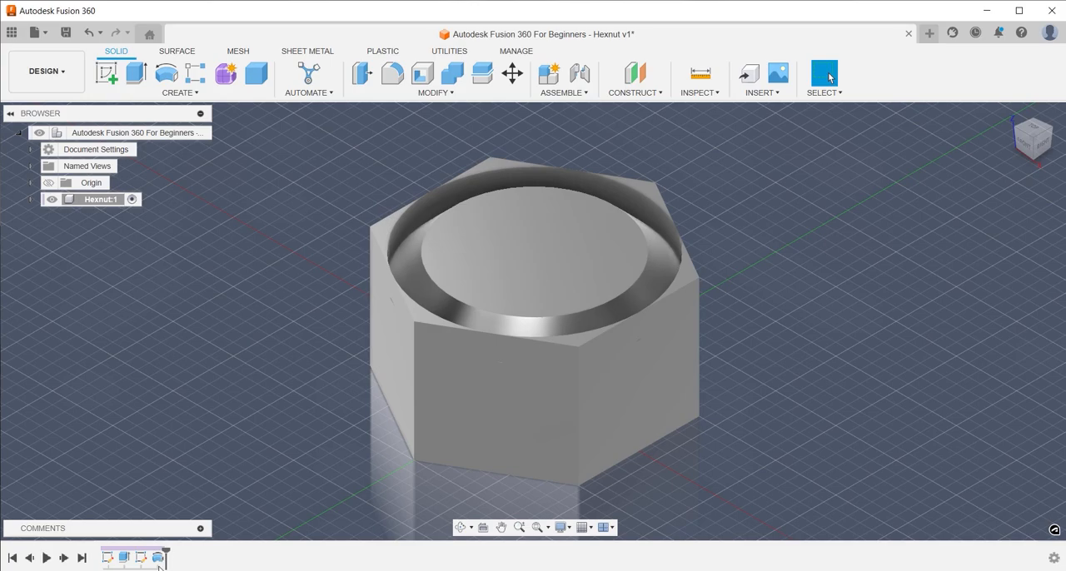
# - Edit the triangle profile sketch to set its horizontal top edge to 3 mm, and finish the sketch
pyautogui.rightClick(141, 557)
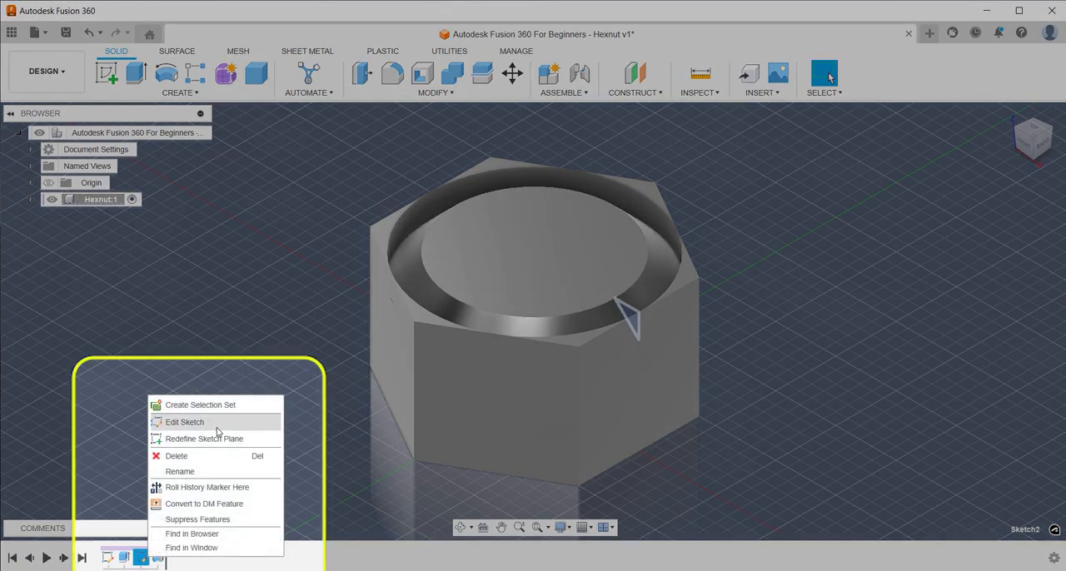
pyautogui.click(218, 431)
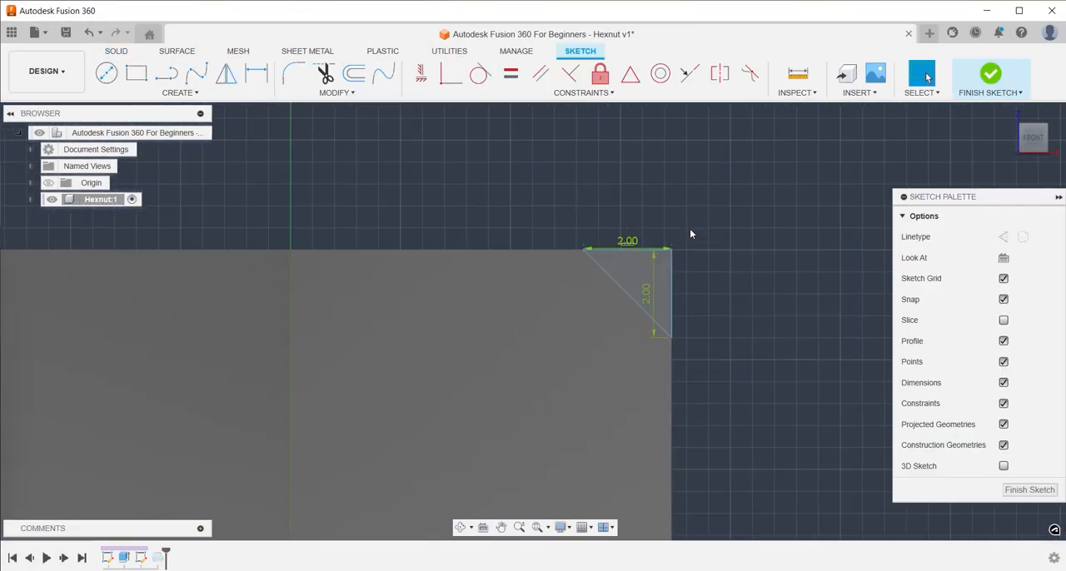
pyautogui.scroll(5, 689, 228)
pyautogui.click(619, 269)
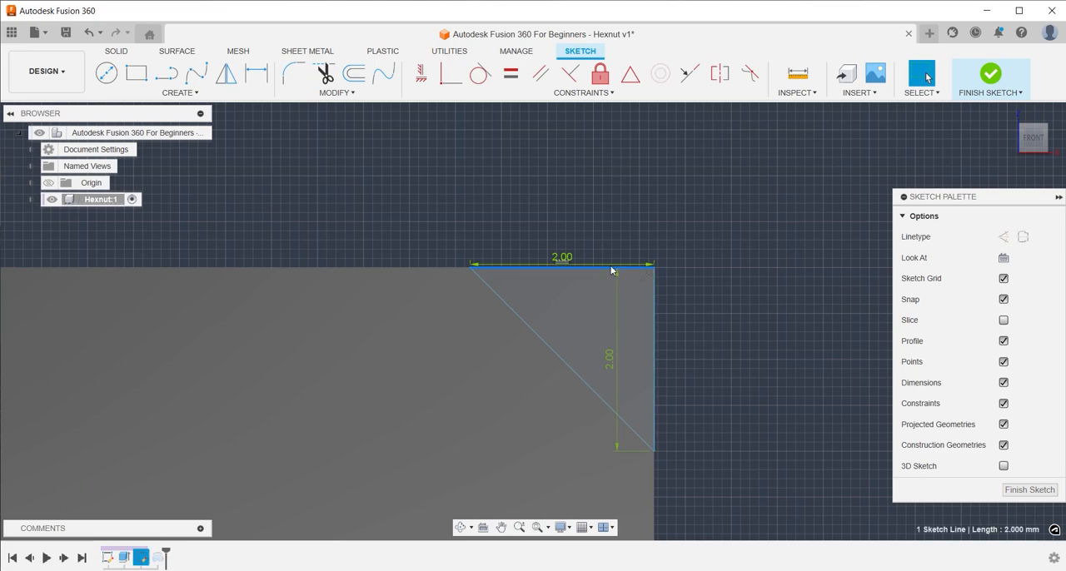
pyautogui.doubleClick(563, 257)
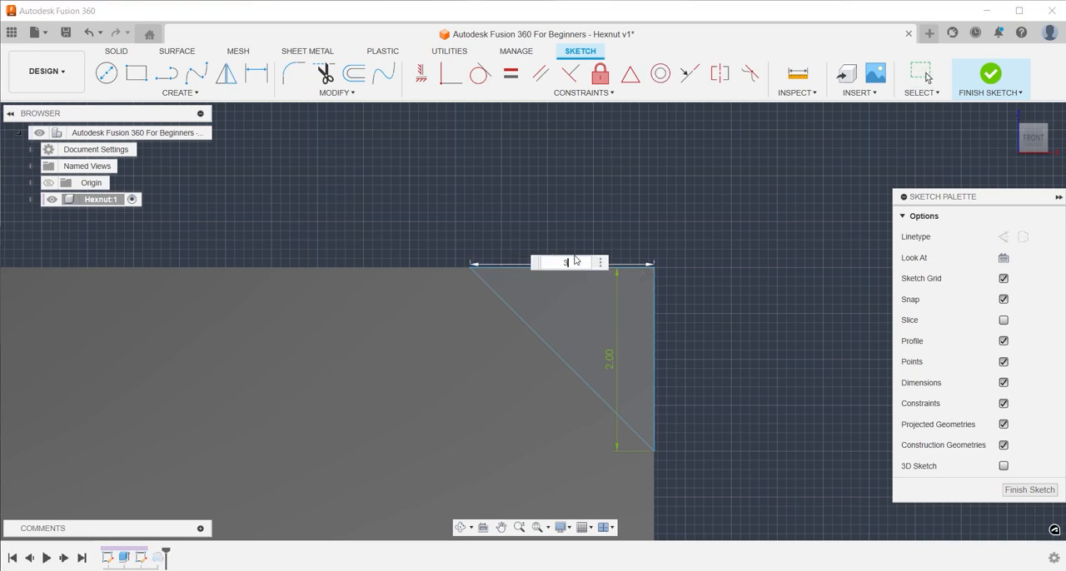
pyautogui.write('3')
pyautogui.press('Return')
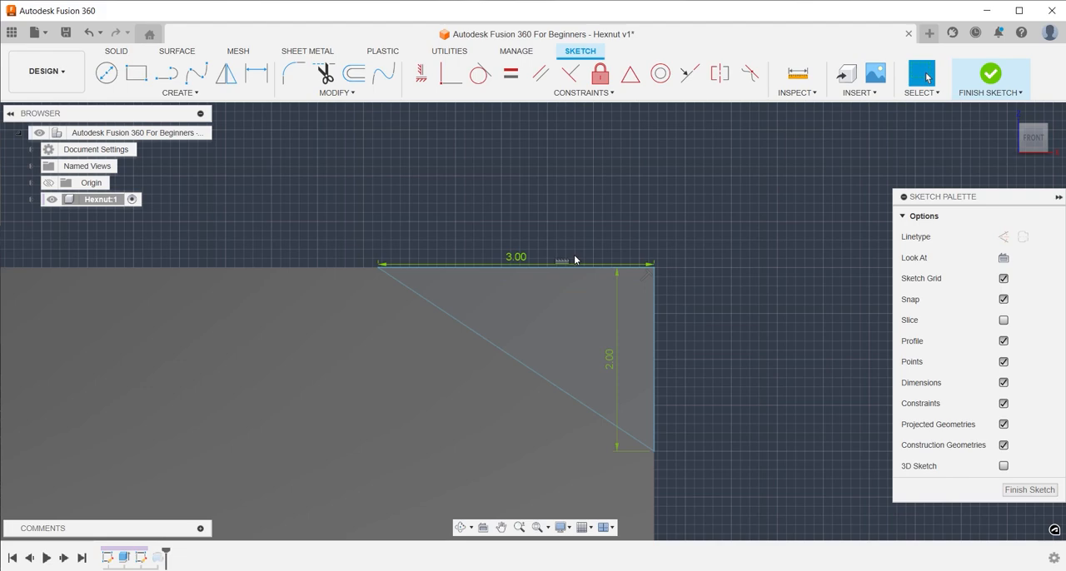
pyautogui.click(983, 75)
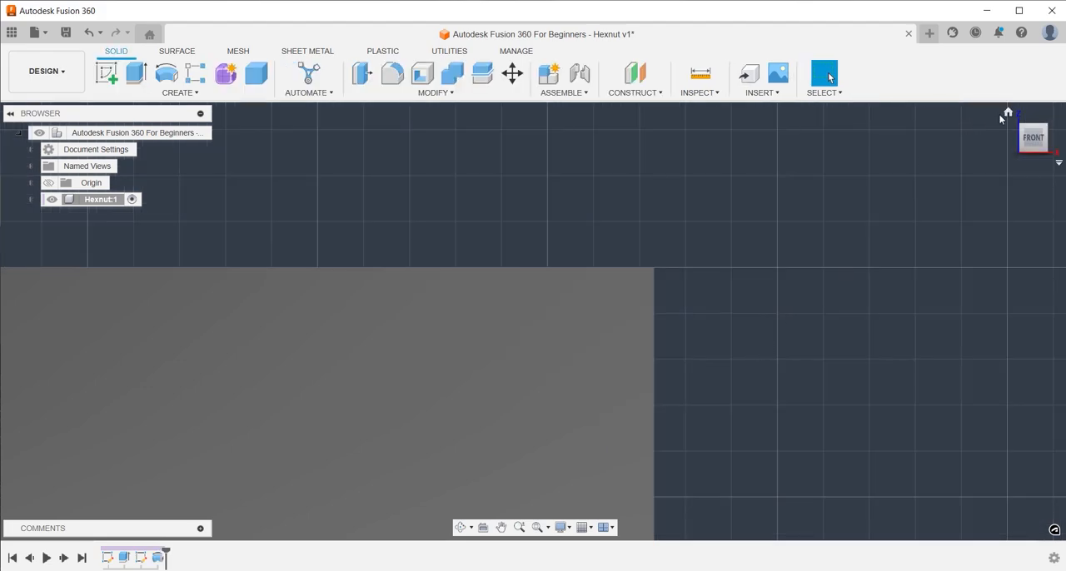
pyautogui.click(1008, 112)
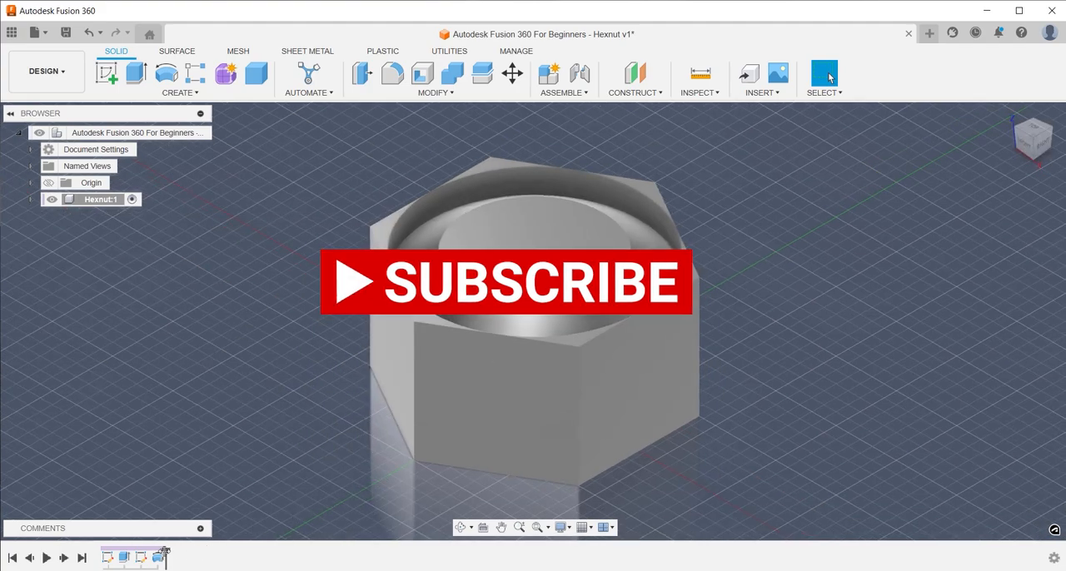
# - Reopen the triangle sketch, move its outer top corner horizontally outward beyond the body to X 10 mm, and finish the sketch
pyautogui.rightClick(140, 556)
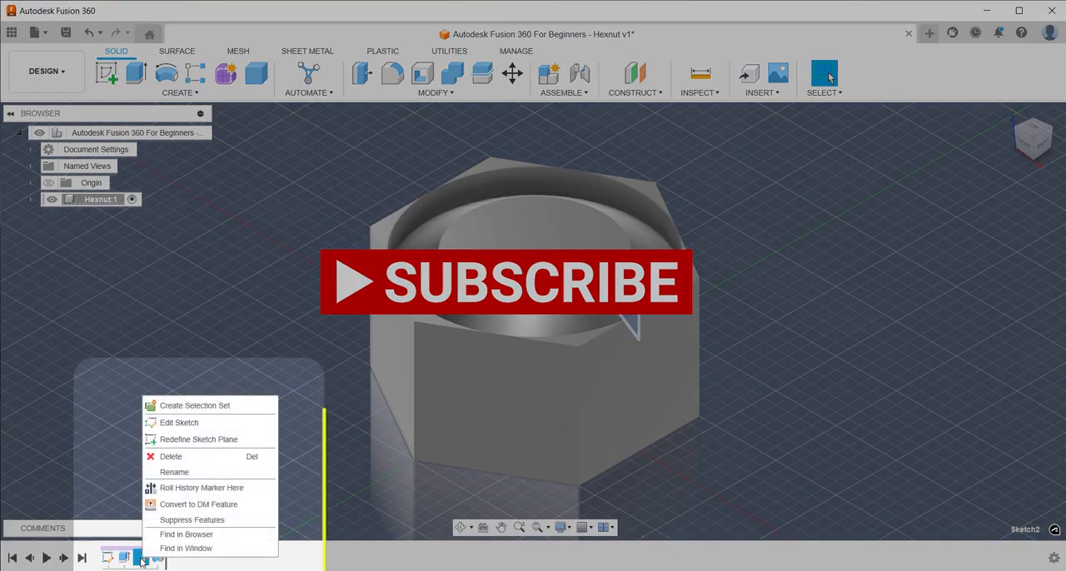
pyautogui.click(170, 422)
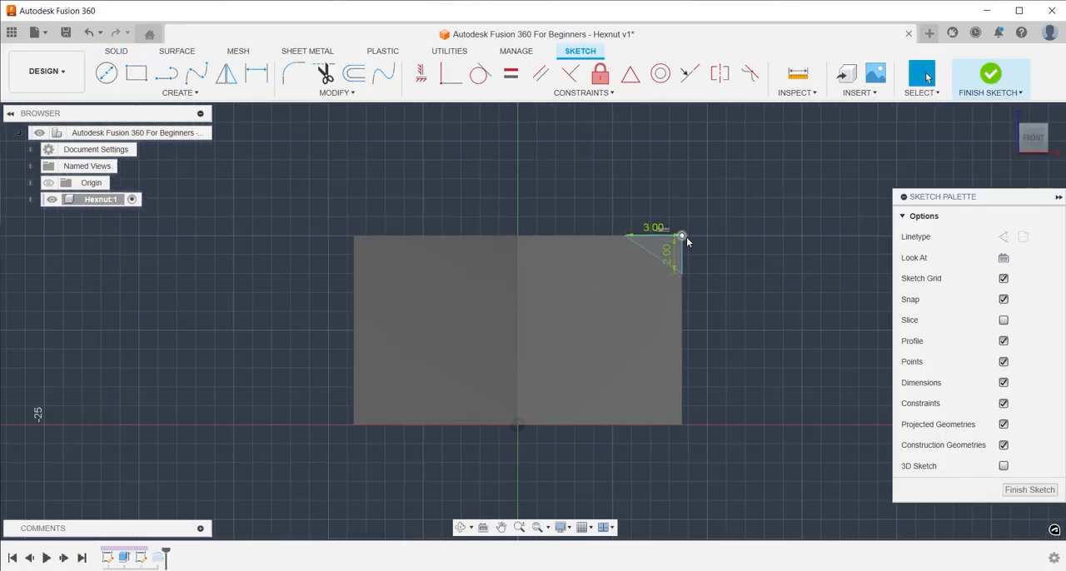
pyautogui.moveTo(682, 236); pyautogui.dragTo(712, 237)
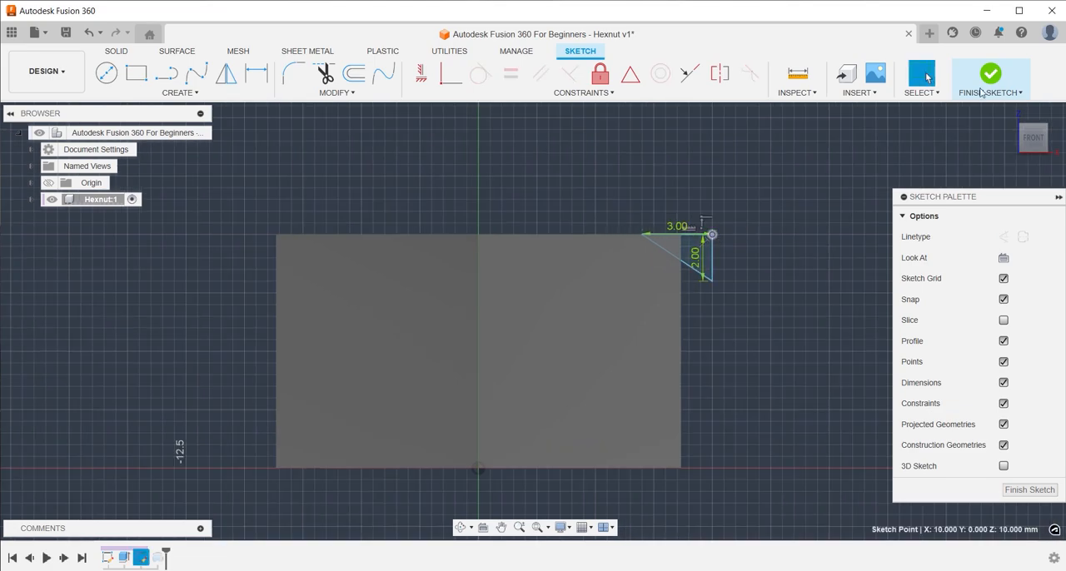
pyautogui.click(990, 76)
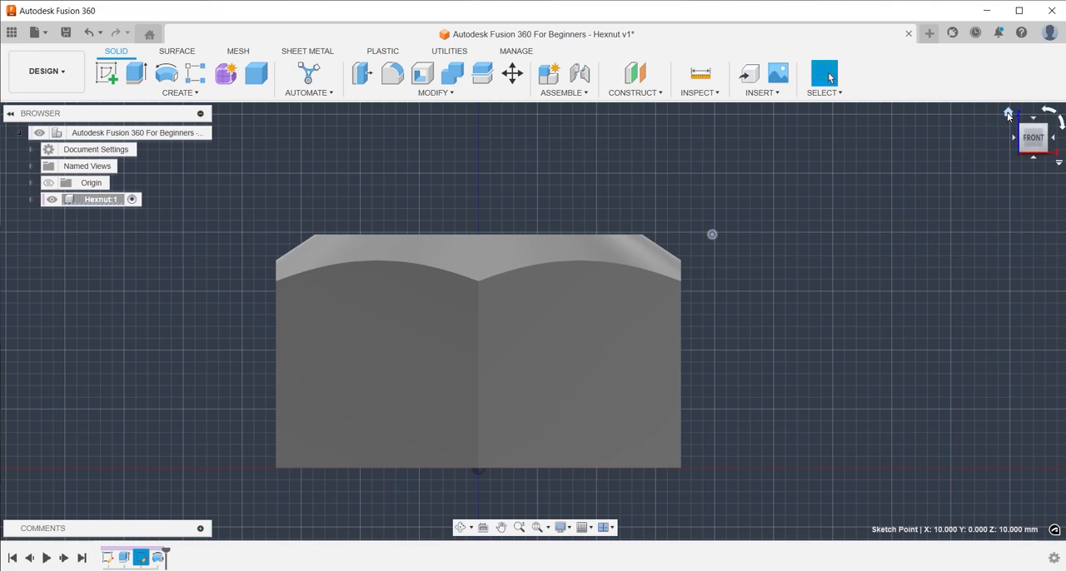
pyautogui.click(1008, 111)
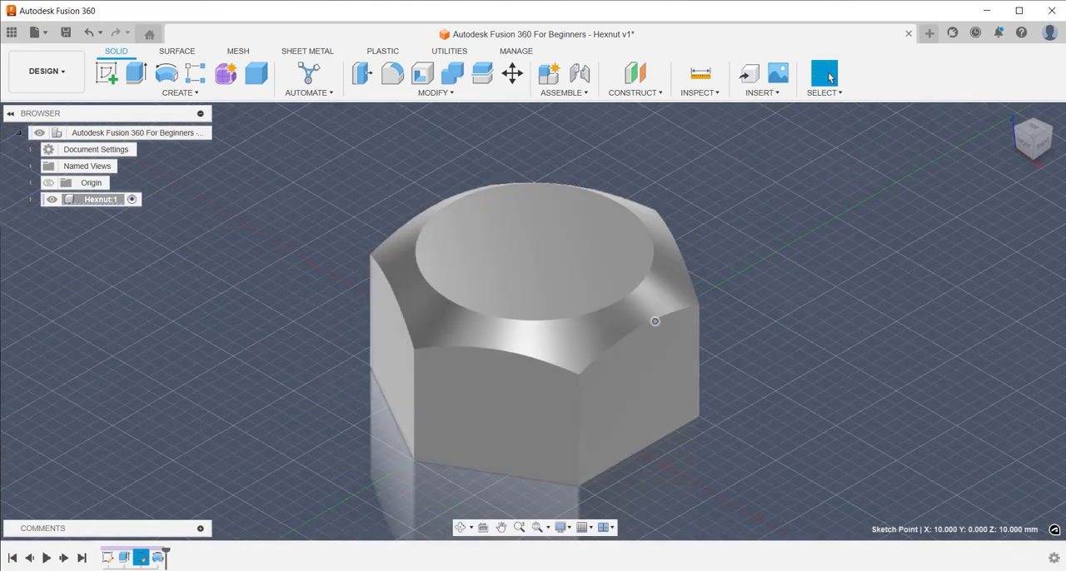
# - In the triangle sketch, draw construction lines from the outer top corner down to the body's mid-height and about 5.2 mm horizontally inward
pyautogui.rightClick(141, 557)
pyautogui.click(200, 425)
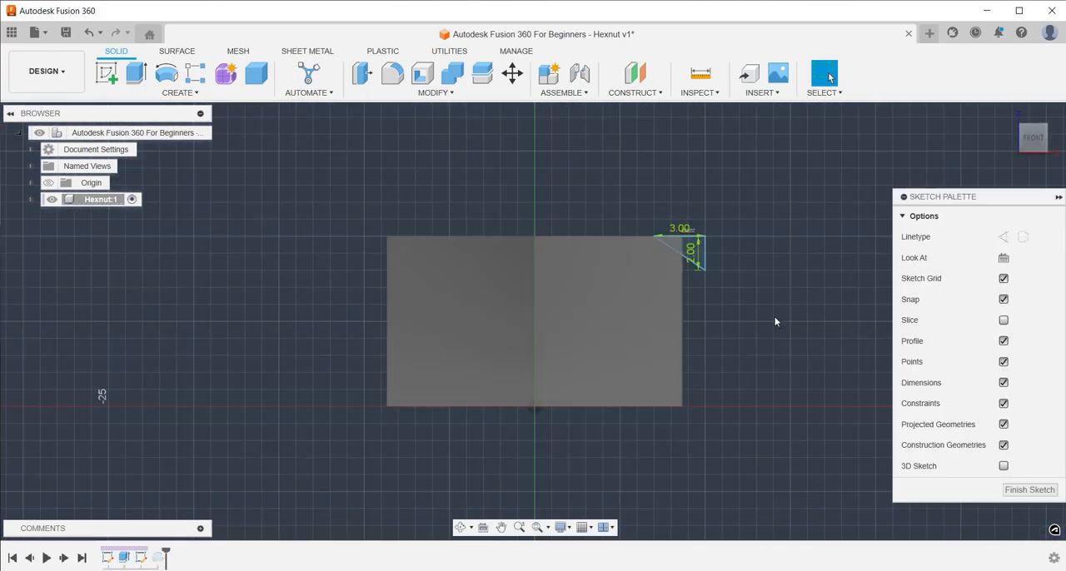
pyautogui.scroll(-1, 761, 321)
pyautogui.press('l')
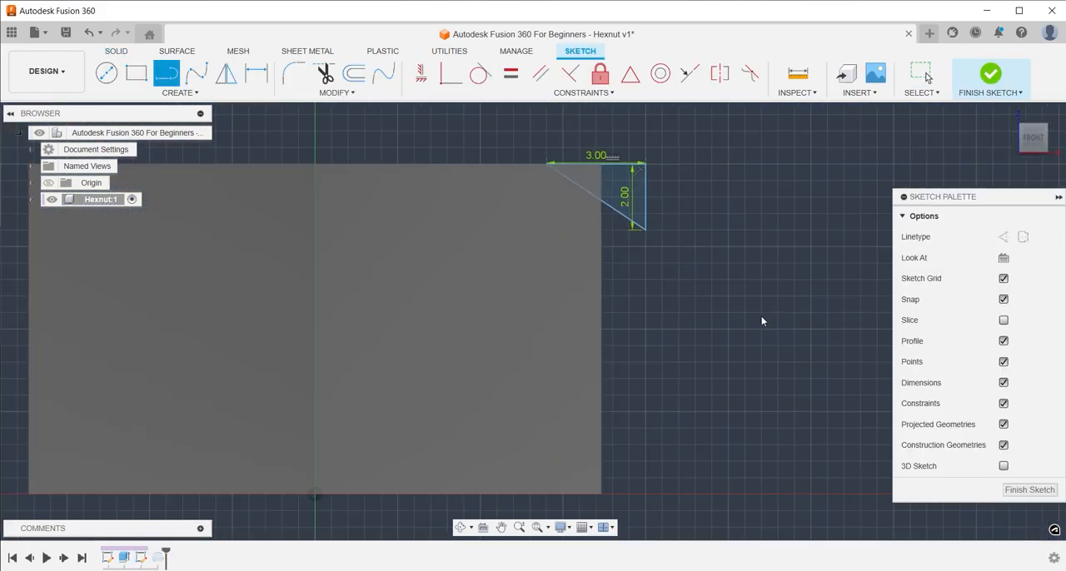
pyautogui.press('x')
pyautogui.click(642, 164)
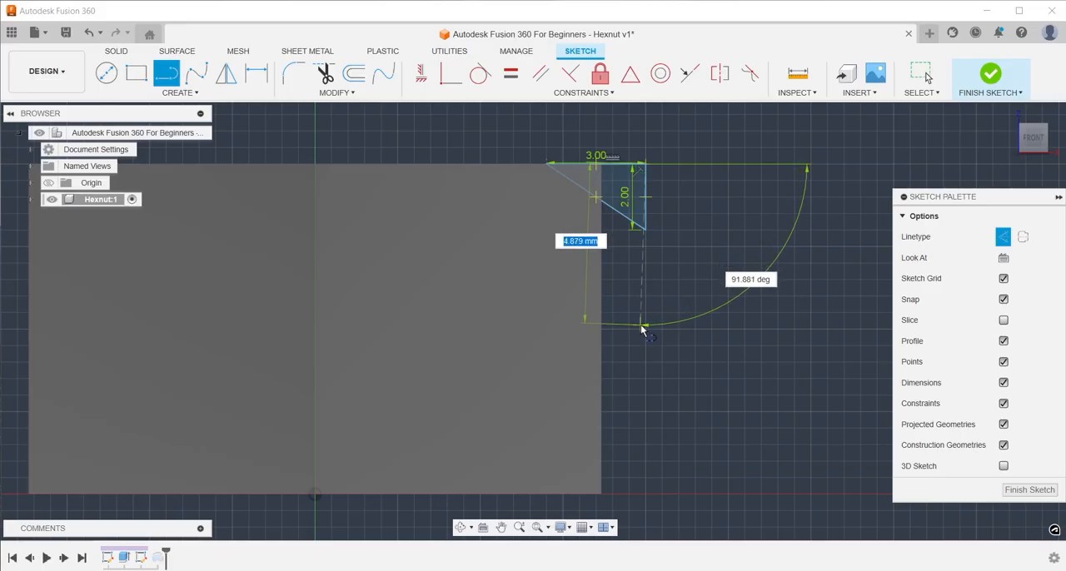
pyautogui.click(645, 328)
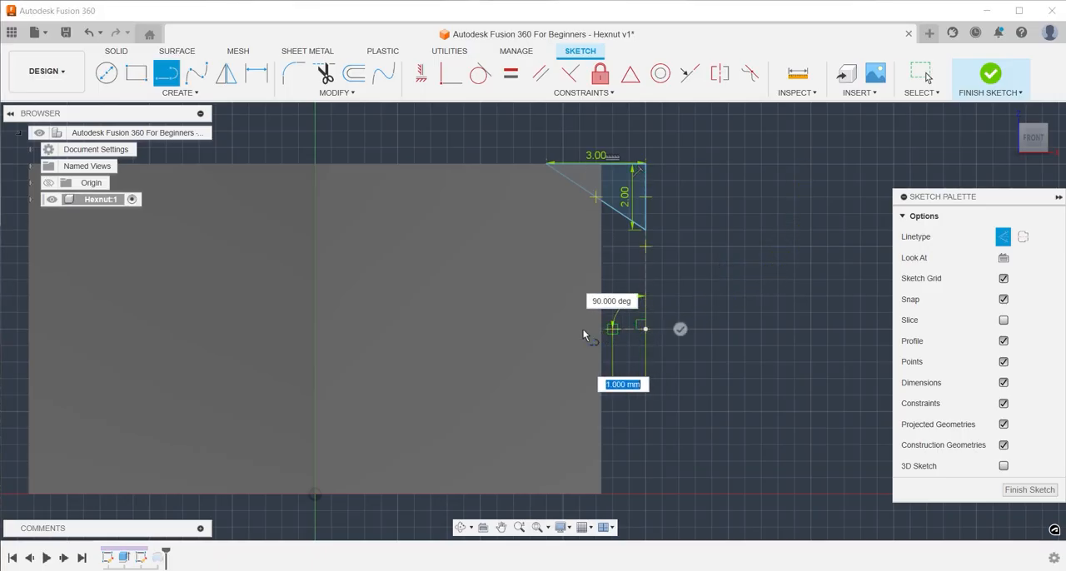
pyautogui.click(476, 332)
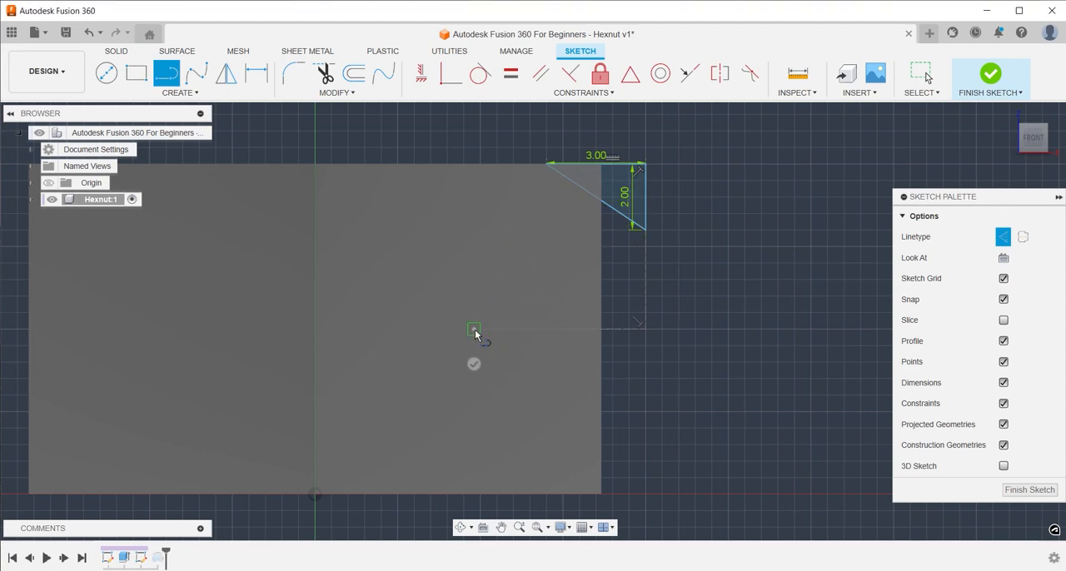
pyautogui.click(474, 364)
# - Mirror the triangle's three lines about the horizontal construction line at mid-height, and finish the sketch
pyautogui.write('smirro')
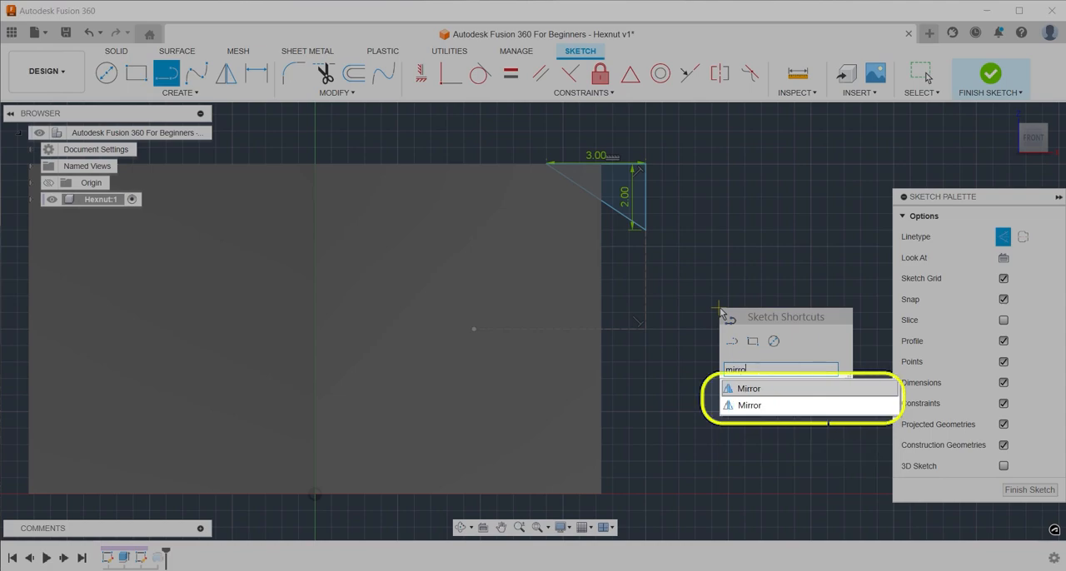
pyautogui.press('Return')
pyautogui.scroll(-3, 718, 306)
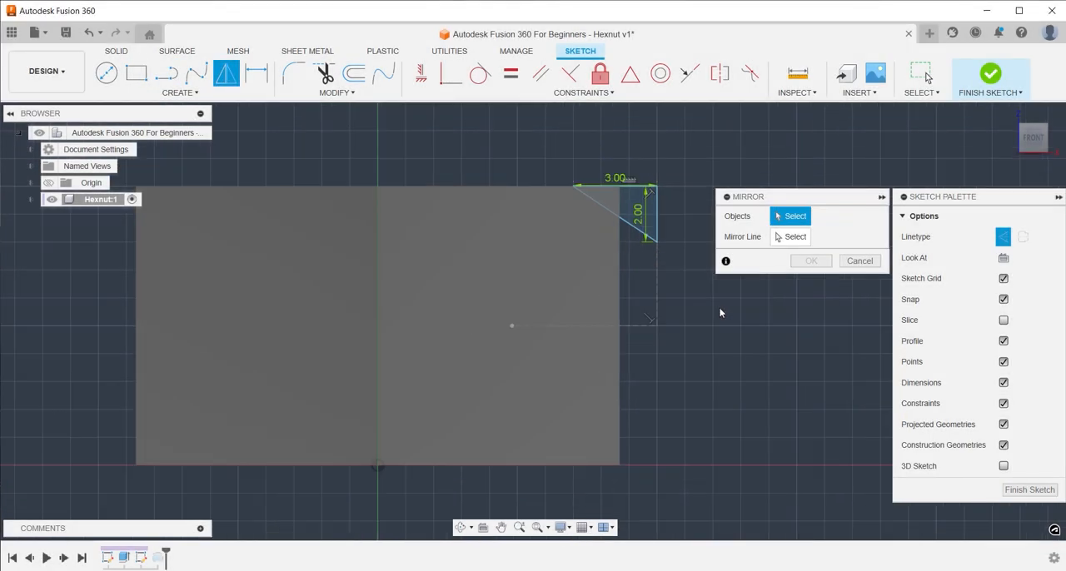
pyautogui.click(660, 230)
pyautogui.click(640, 230)
pyautogui.click(645, 193)
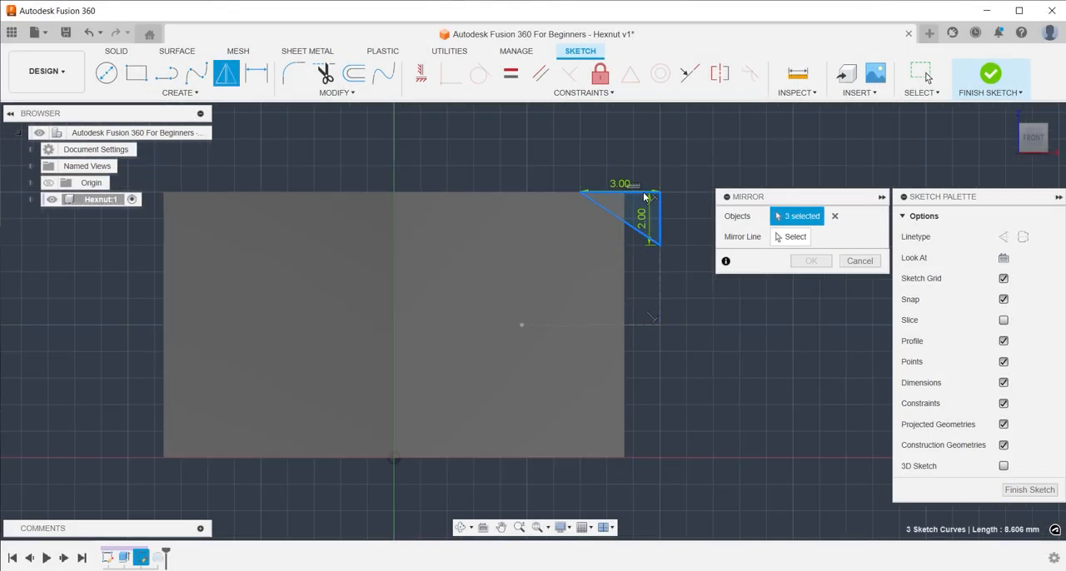
pyautogui.click(792, 236)
pyautogui.click(649, 324)
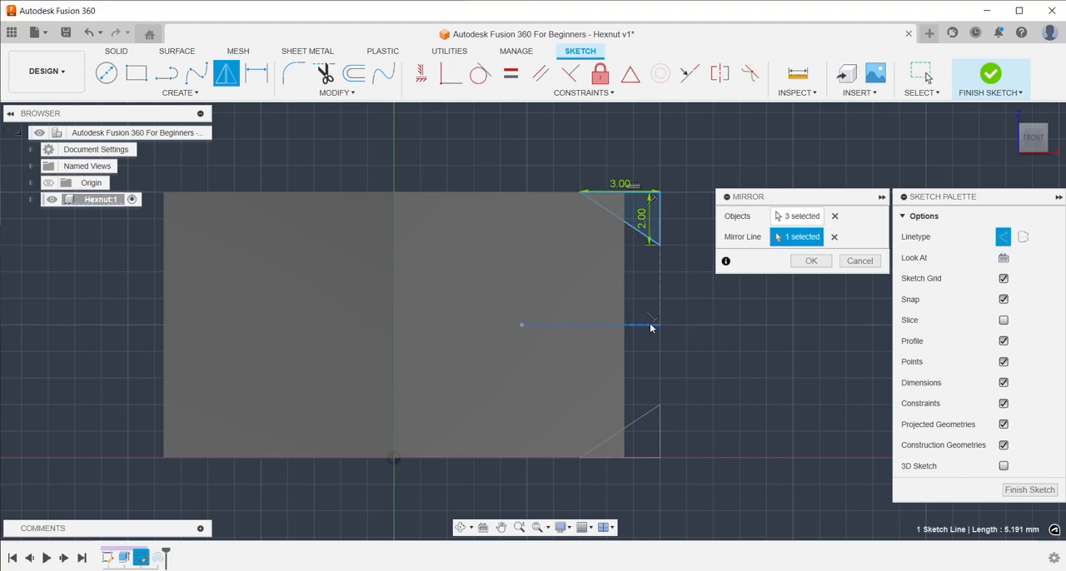
pyautogui.click(810, 261)
pyautogui.click(984, 80)
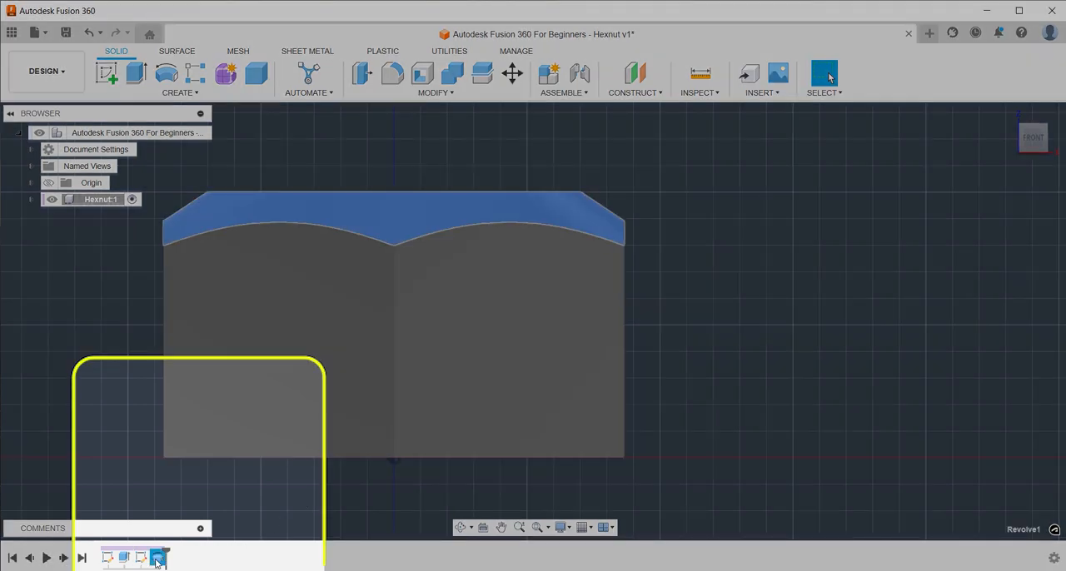
# - Edit the revolved cut to include the mirrored lower triangle as a second profile
pyautogui.rightClick(158, 557)
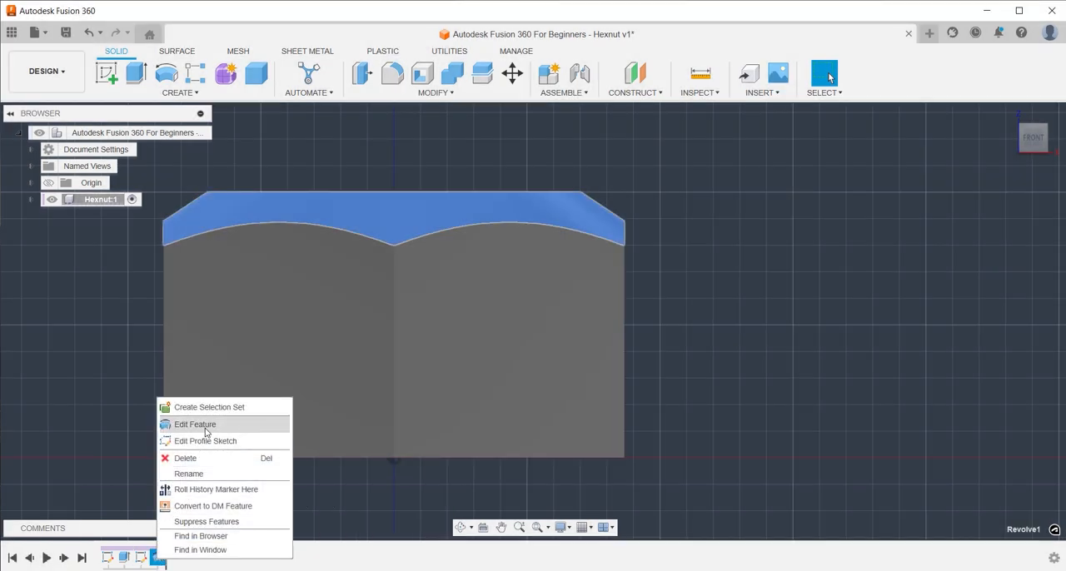
pyautogui.click(205, 428)
pyautogui.click(641, 453)
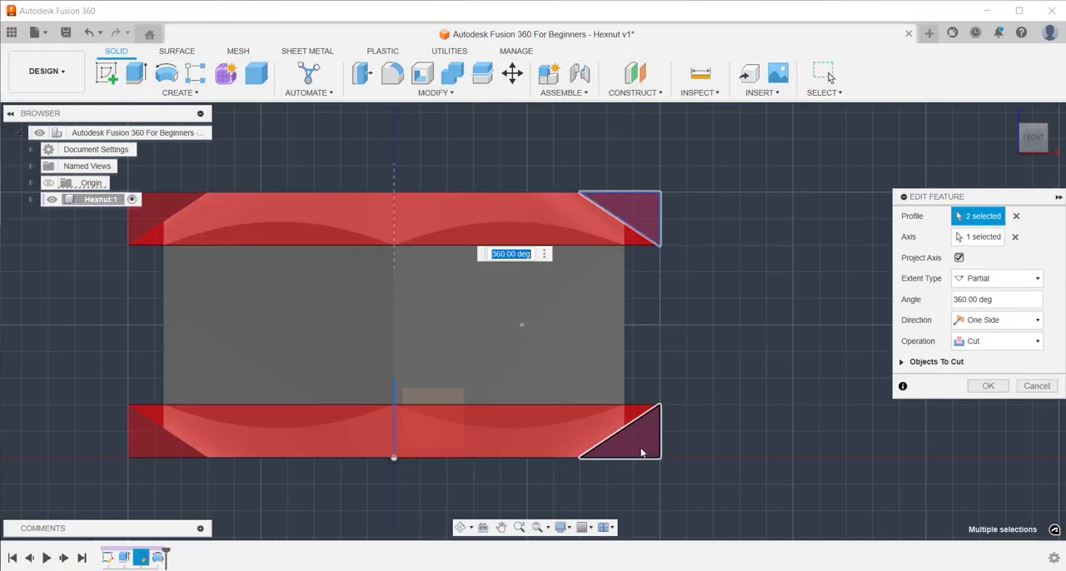
pyautogui.click(988, 386)
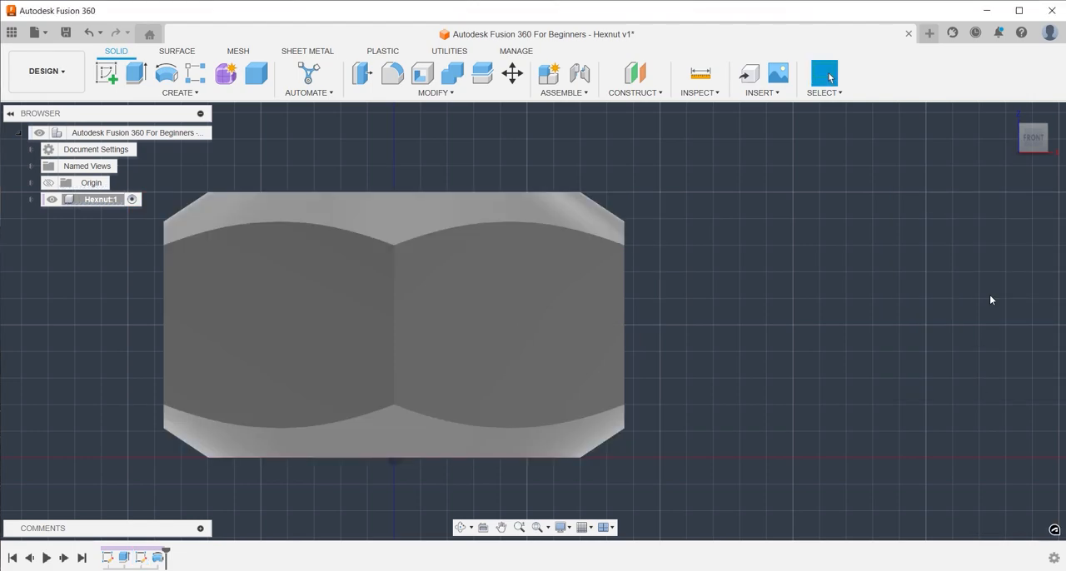
pyautogui.click(1009, 114)
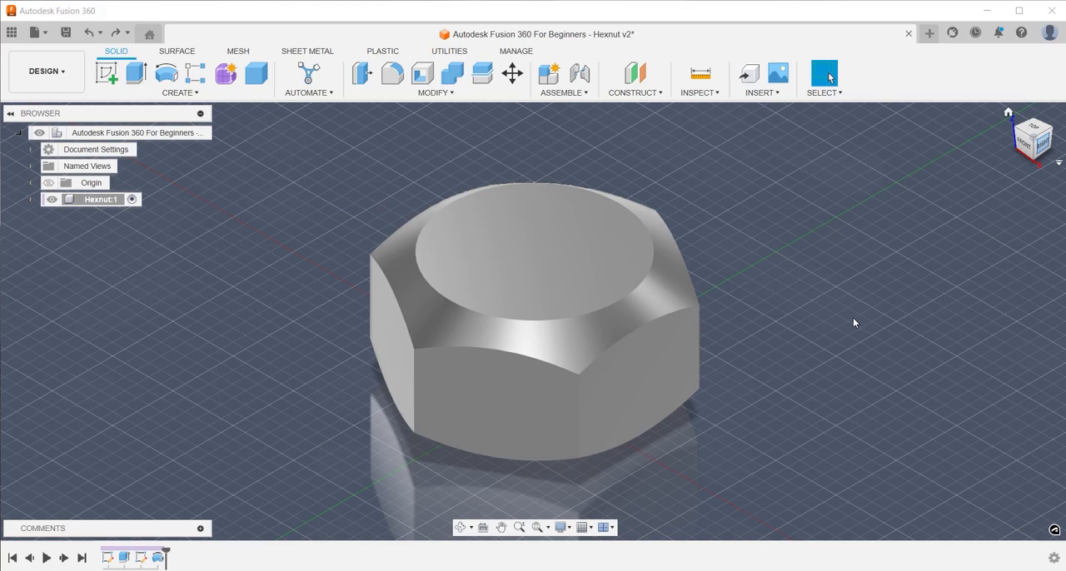
# - Start a Hole at the center of the nut's top face, with its extents set to To the bottom face
pyautogui.write('sho')
pyautogui.press('Return')
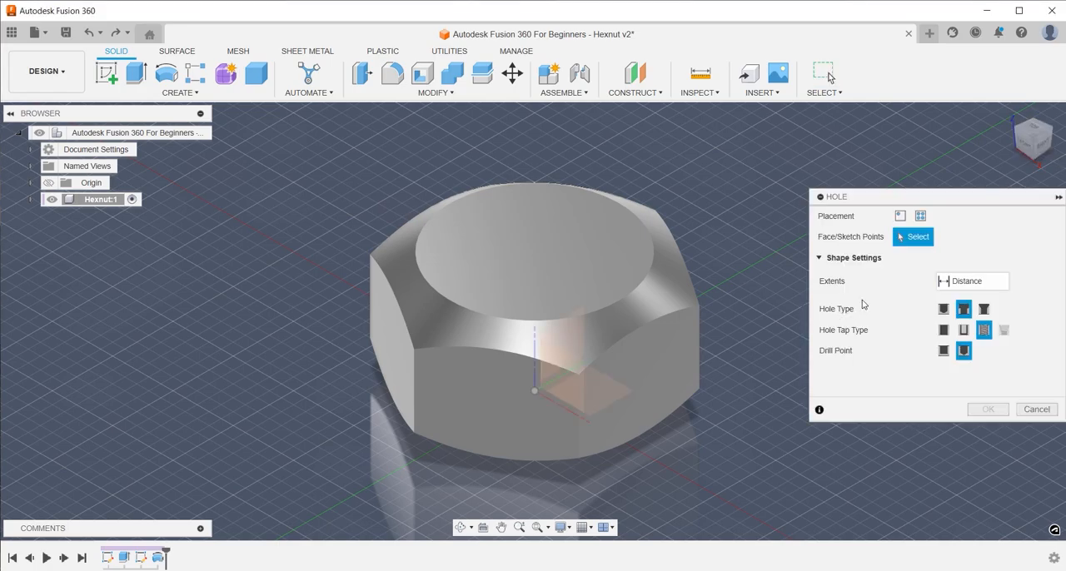
pyautogui.click(587, 273)
pyautogui.click(536, 388)
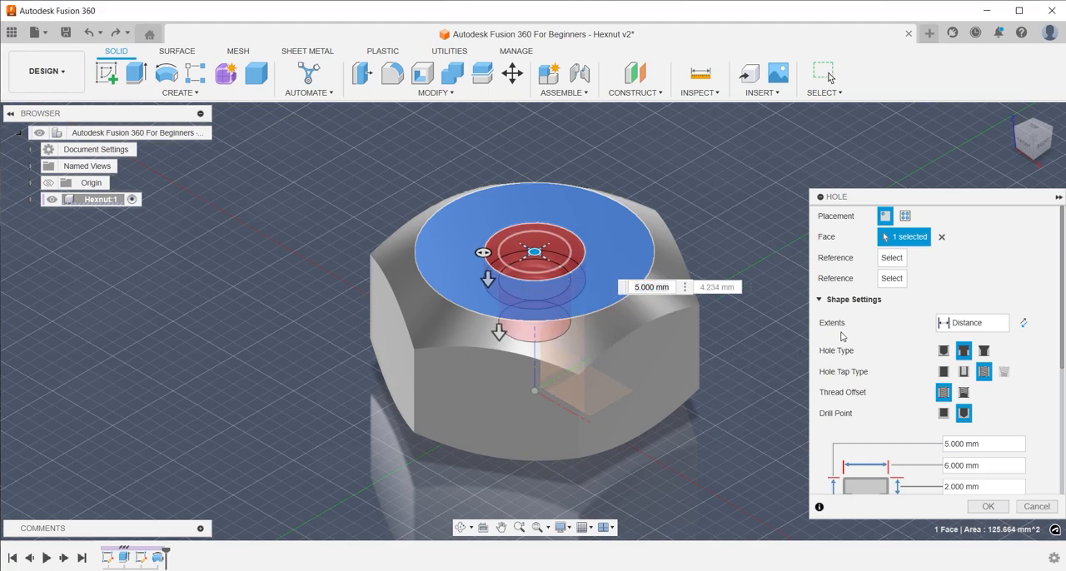
pyautogui.click(971, 322)
pyautogui.click(958, 353)
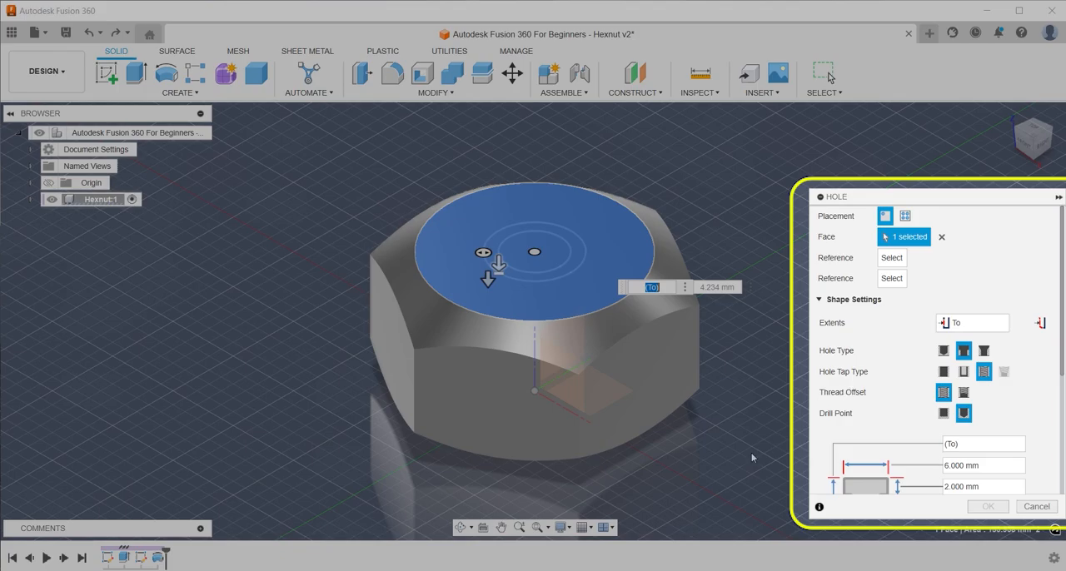
pyautogui.keyDown('shift'); pyautogui.moveTo(728, 473); pyautogui.dragTo(730, 389, button='middle'); pyautogui.keyUp('shift')
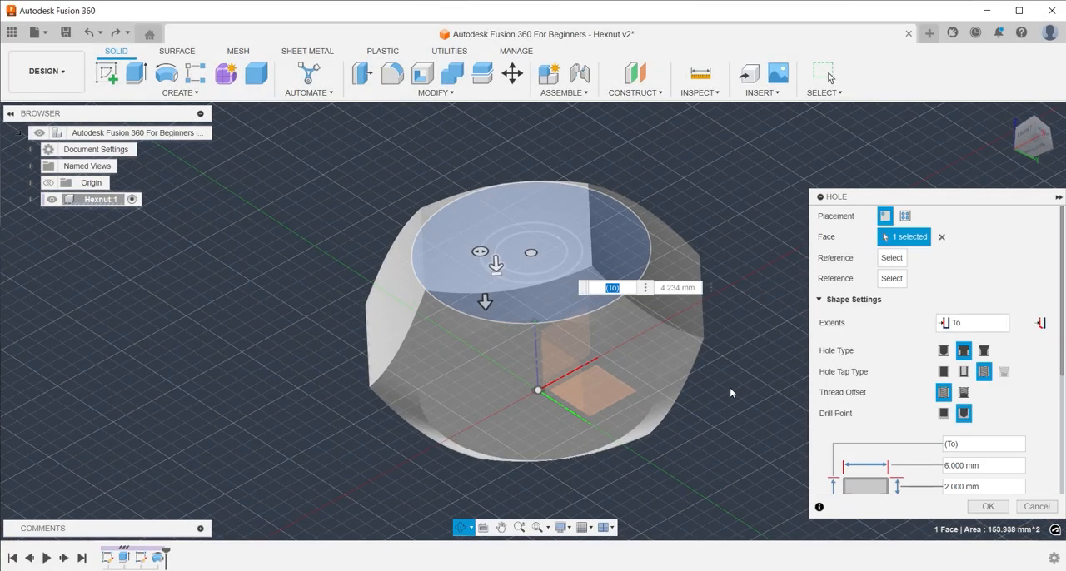
pyautogui.click(587, 442)
pyautogui.keyDown('shift'); pyautogui.moveTo(742, 304); pyautogui.dragTo(751, 367, button='middle'); pyautogui.keyUp('shift')
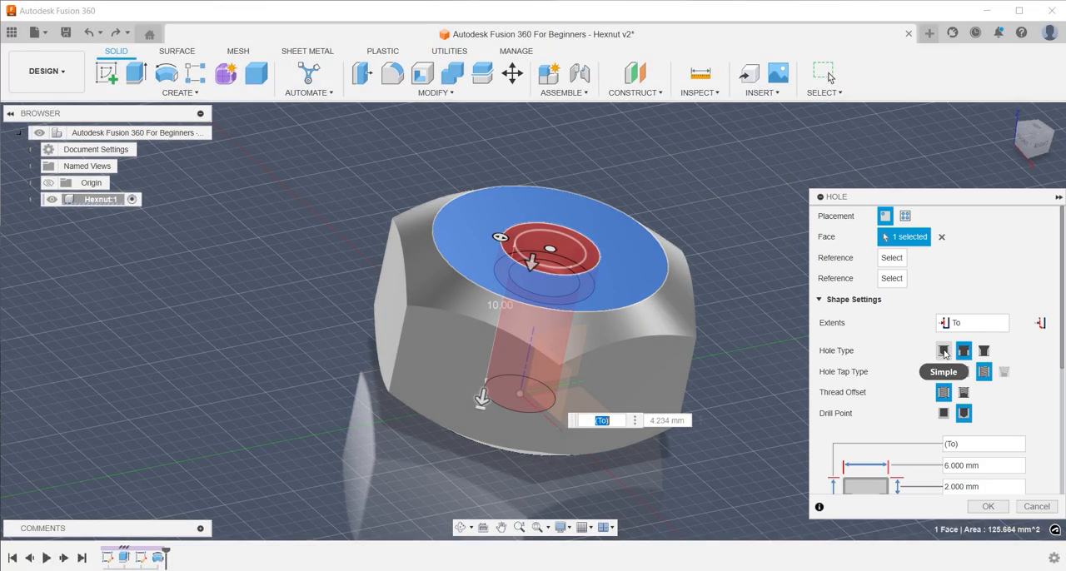
# - Make it a simple tapped hole with ISO Metric thread size 10.0 mm, M10x1.5, modeled, and create it
pyautogui.click(944, 350)
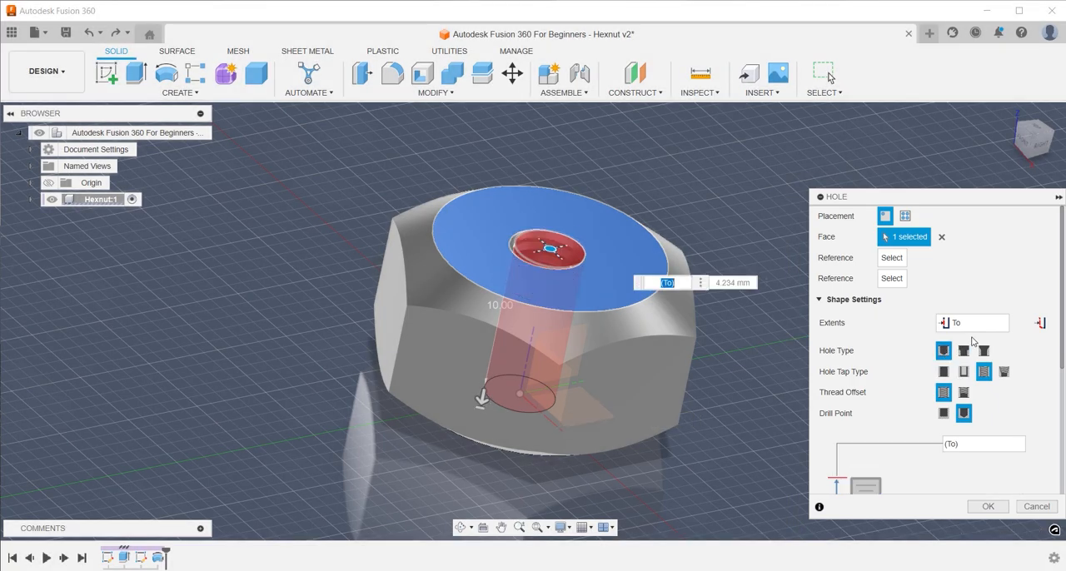
pyautogui.moveTo(1062, 260); pyautogui.dragTo(1059, 384)
pyautogui.click(1040, 382)
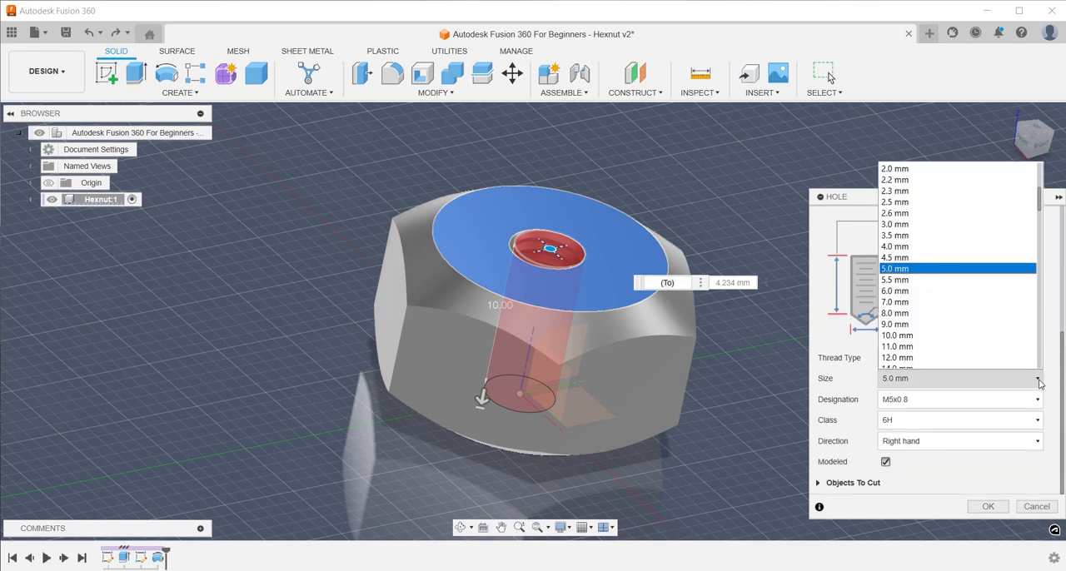
pyautogui.click(954, 319)
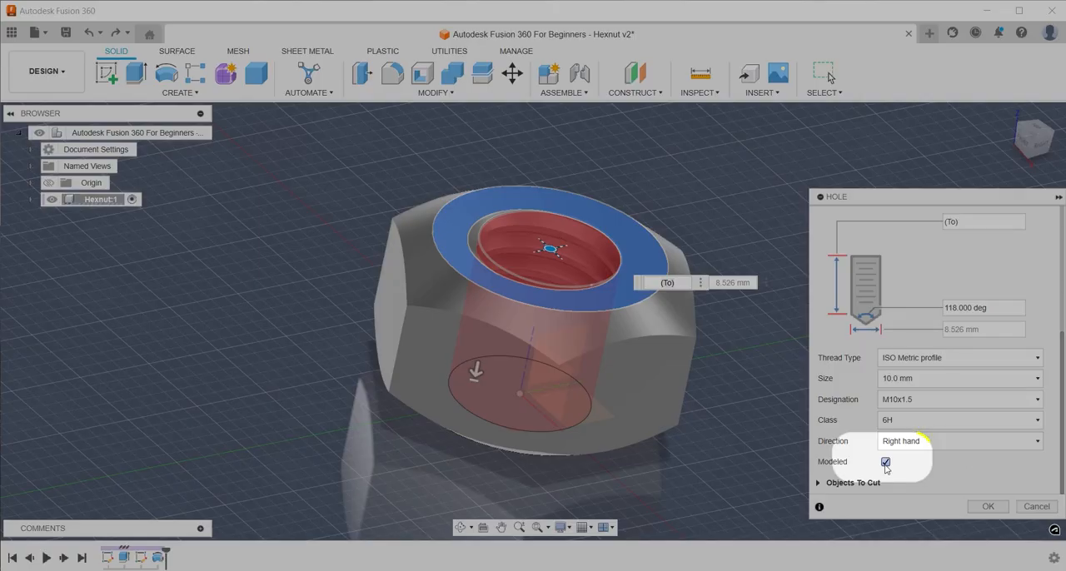
pyautogui.click(1002, 506)
pyautogui.moveTo(874, 459)
pyautogui.keyDown('shift'); pyautogui.mouseDown(button='middle')
pyautogui.moveTo(870, 362)
pyautogui.moveTo(878, 445)
pyautogui.mouseUp(button='middle'); pyautogui.keyUp('shift')
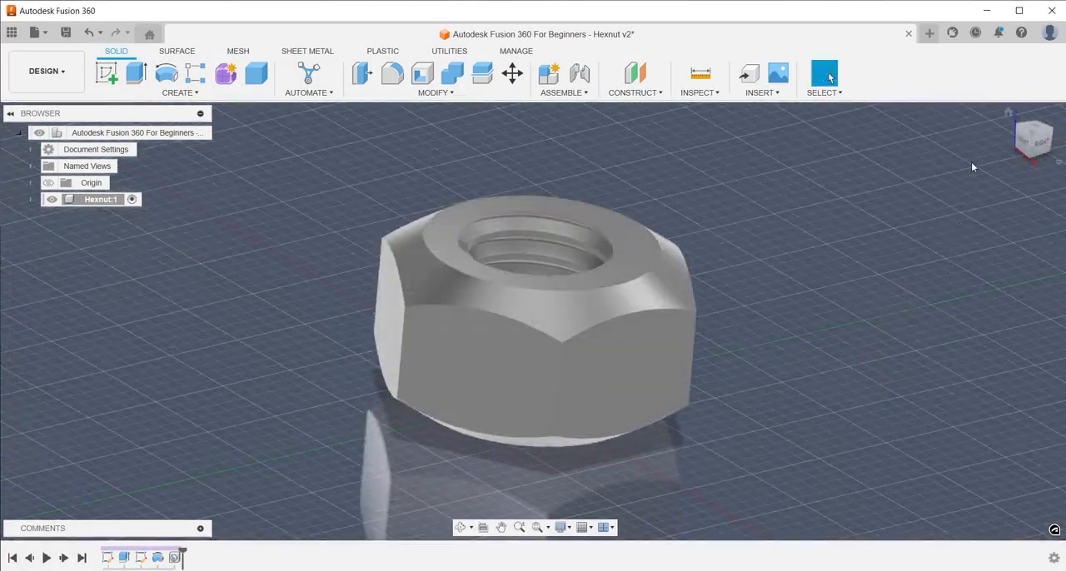
# - Search the appearance library for "metal" and apply Aluminum - Anodized Glossy (Blue) to the whole nut body
pyautogui.click(1007, 114)
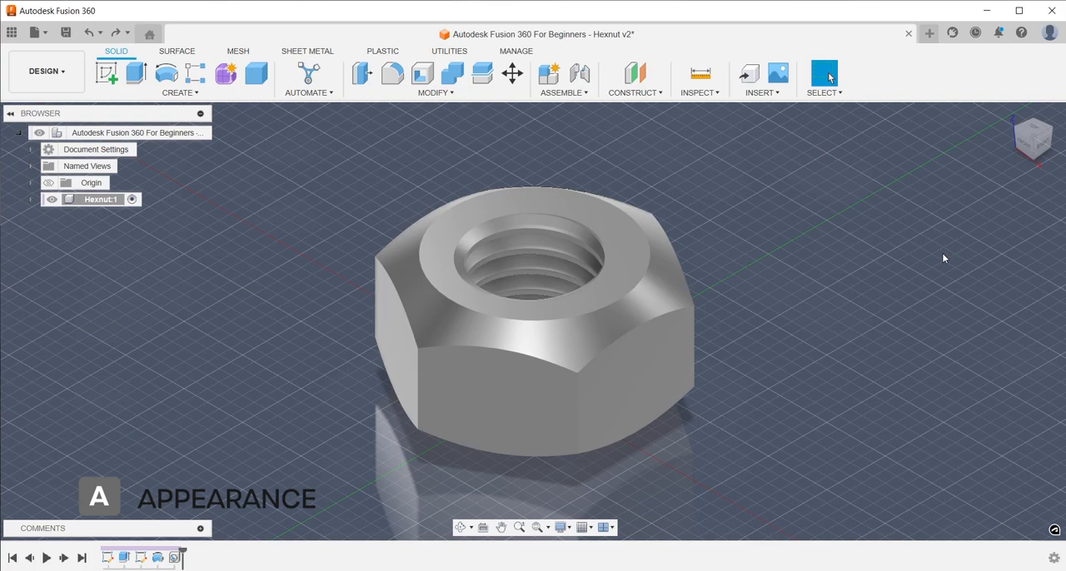
pyautogui.press('a')
pyautogui.click(887, 344)
pyautogui.write('metal')
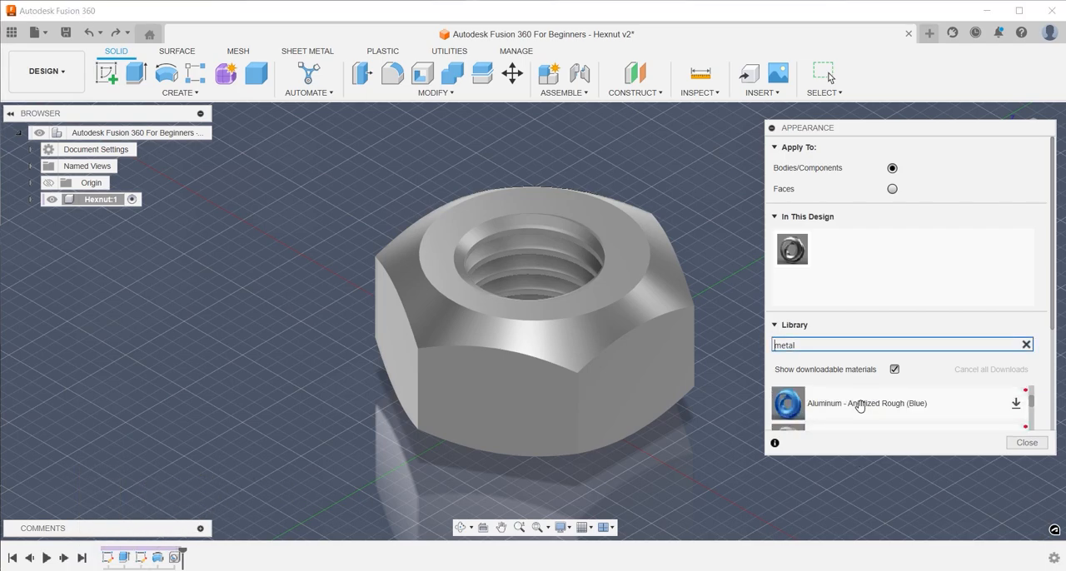
pyautogui.moveTo(861, 406); pyautogui.dragTo(625, 360)
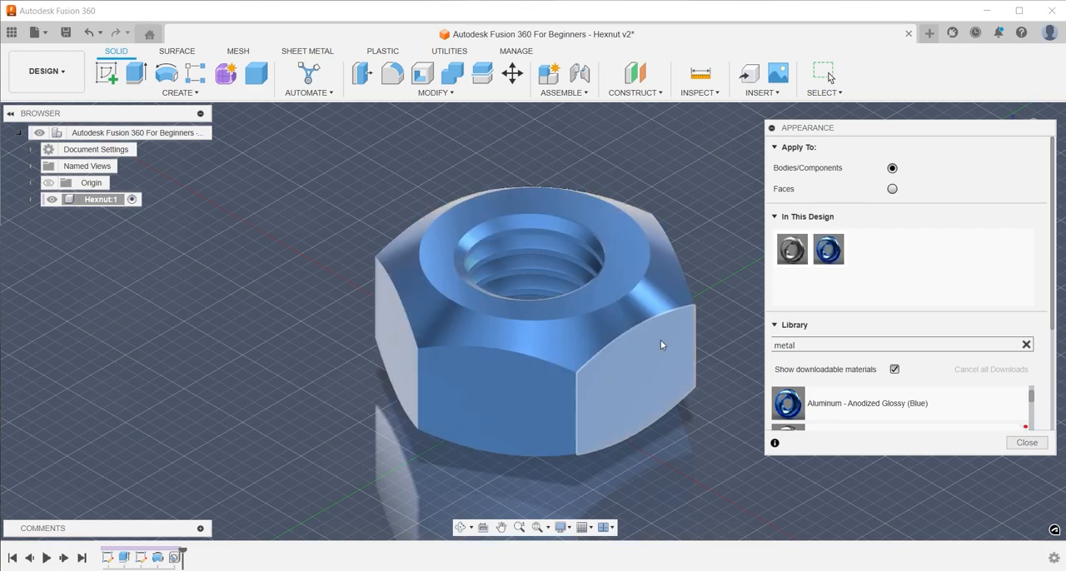
# - Edit the nut's anodized aluminum appearance to red, RGB 238, 31, 31, with roughness 0.254, and finish the appearance command
pyautogui.rightClick(829, 252)
pyautogui.doubleClick(836, 261)
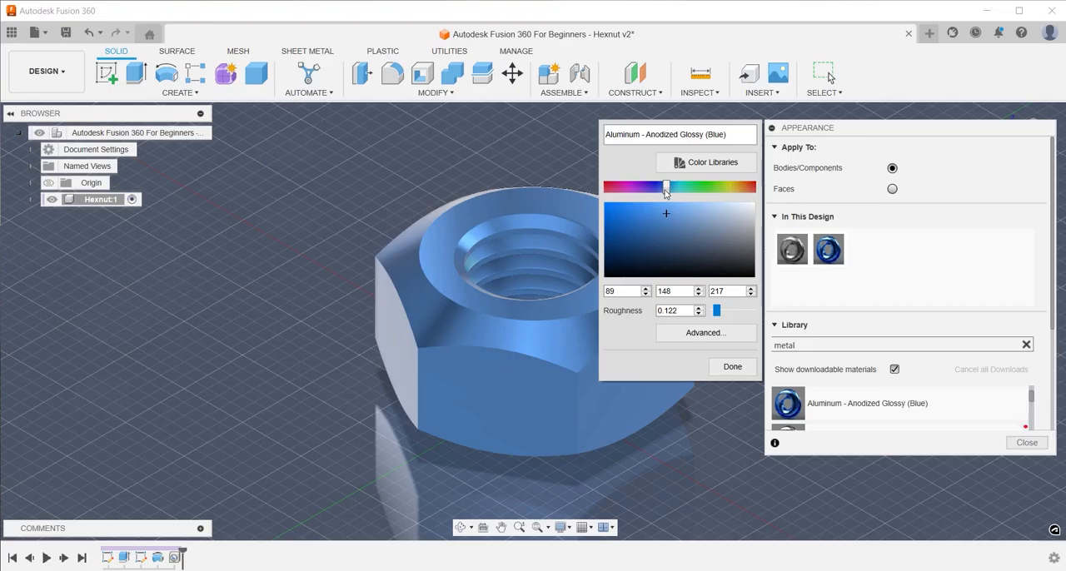
pyautogui.moveTo(667, 190); pyautogui.dragTo(620, 189)
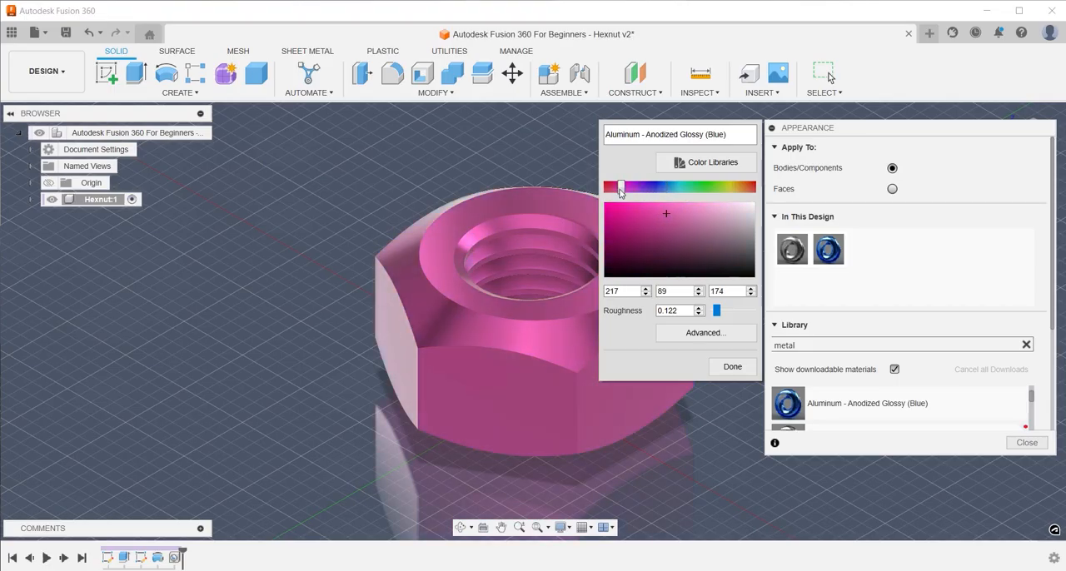
pyautogui.moveTo(668, 215)
pyautogui.mouseDown()
pyautogui.moveTo(646, 220)
pyautogui.moveTo(615, 208)
pyautogui.moveTo(623, 208)
pyautogui.mouseUp()
pyautogui.moveTo(718, 311); pyautogui.dragTo(724, 312)
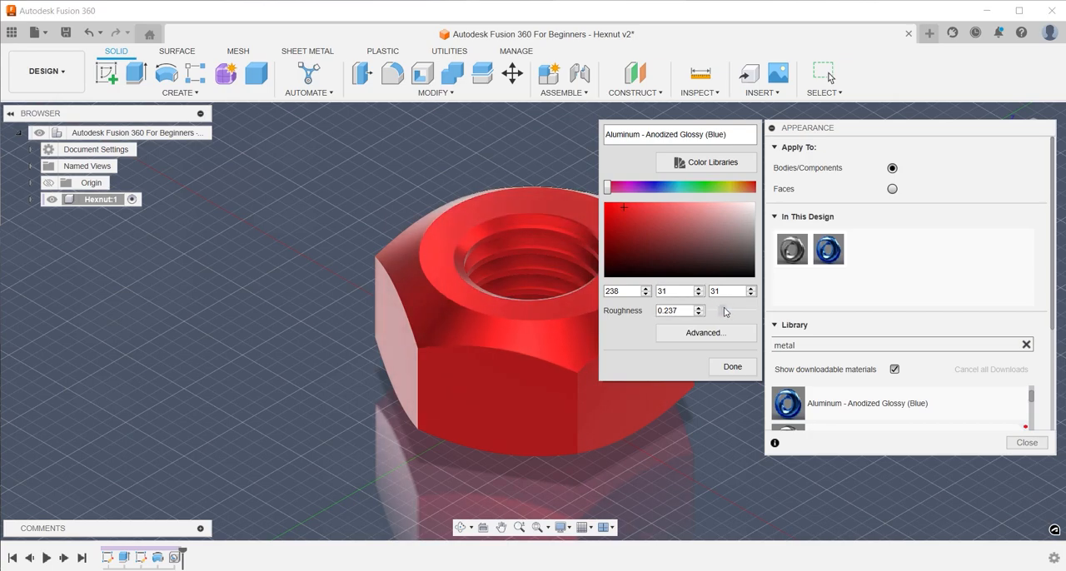
pyautogui.click(733, 366)
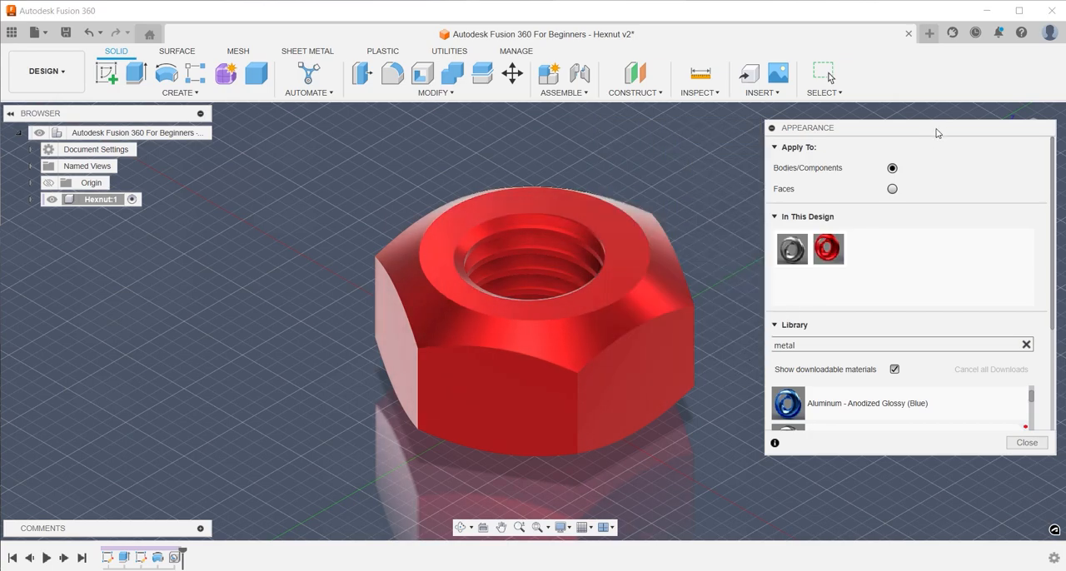
pyautogui.press('Escape')
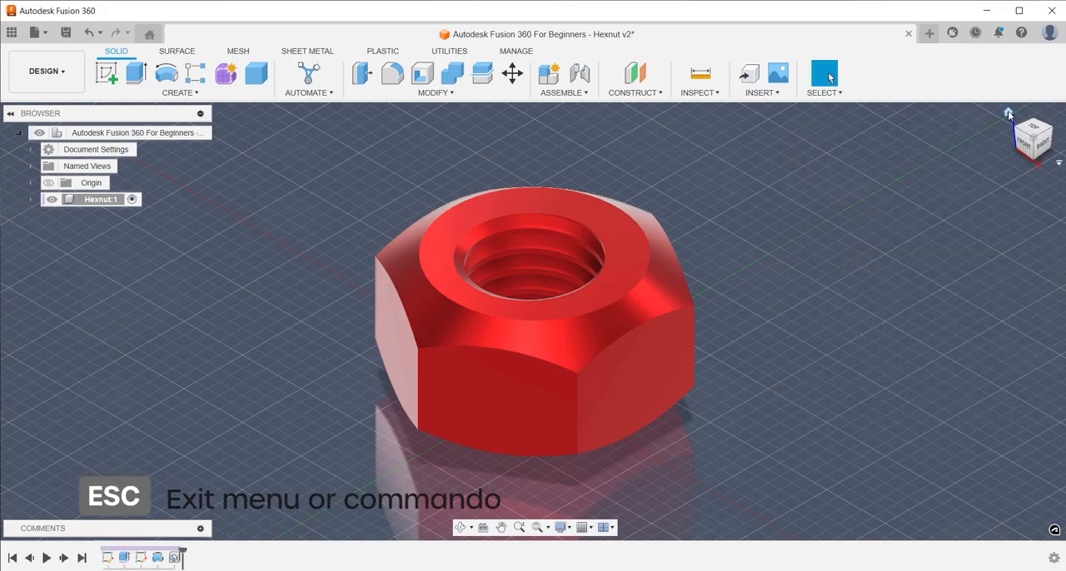
pyautogui.click(1027, 147)
pyautogui.click(1009, 113)
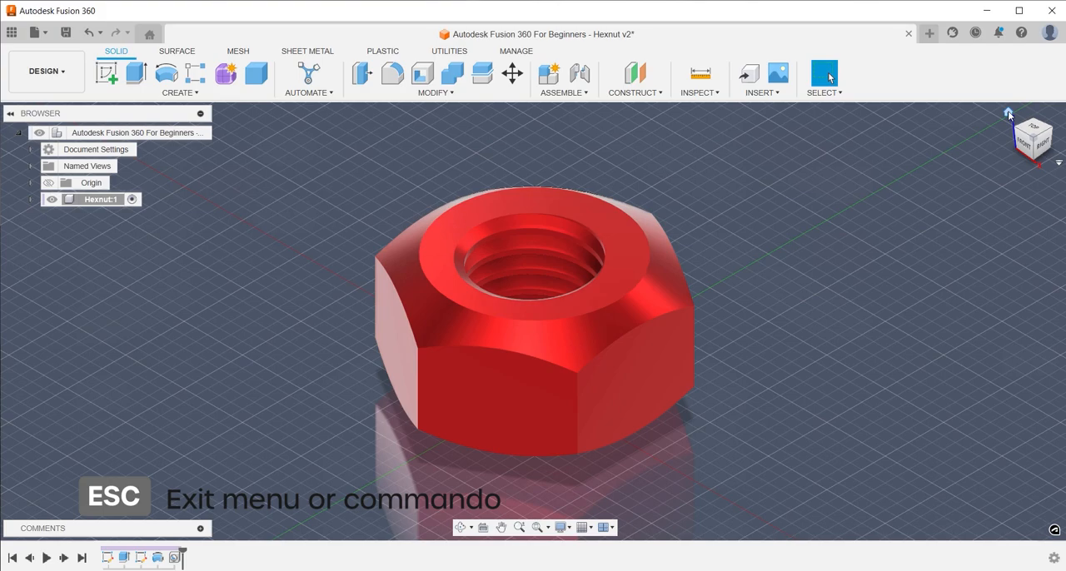